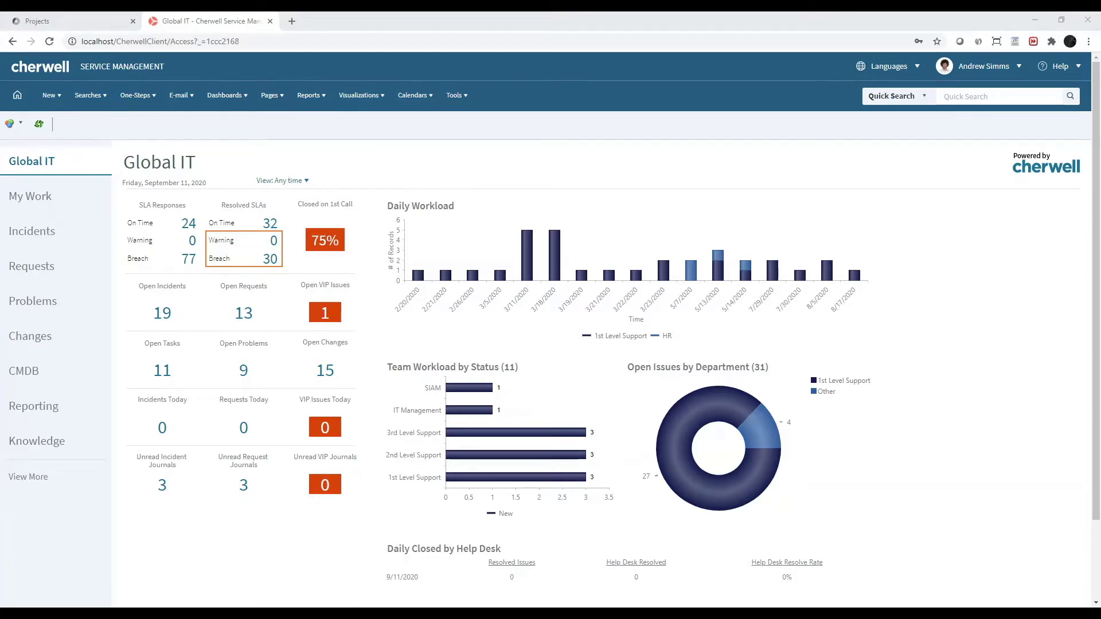
Open Table Management and switch the table type to Planview Project, showing no records.
{"action": "left_click", "coordinate": [465, 97]}
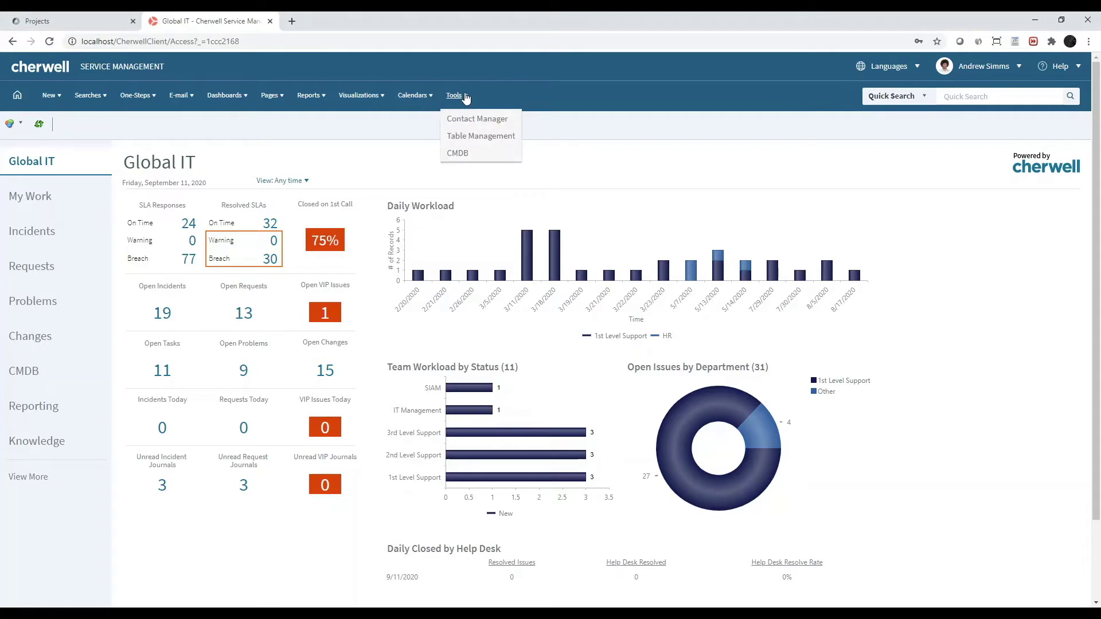
{"action": "left_click", "coordinate": [482, 136]}
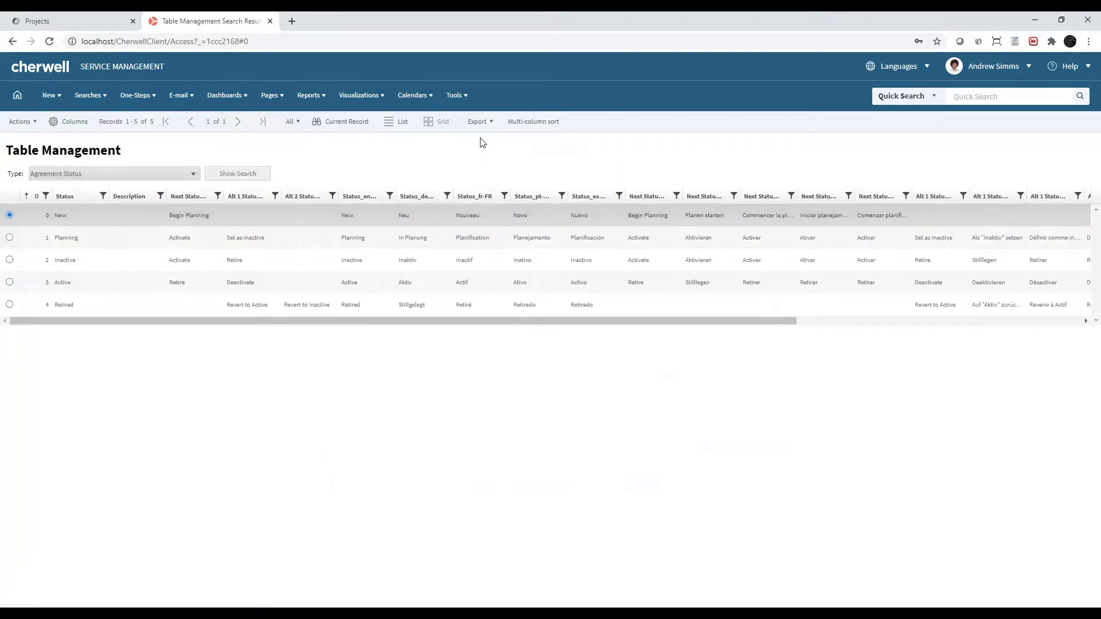
{"action": "left_click", "coordinate": [193, 174]}
{"action": "scroll", "coordinate": [120, 241], "scroll_direction": "down", "scroll_amount": 15}
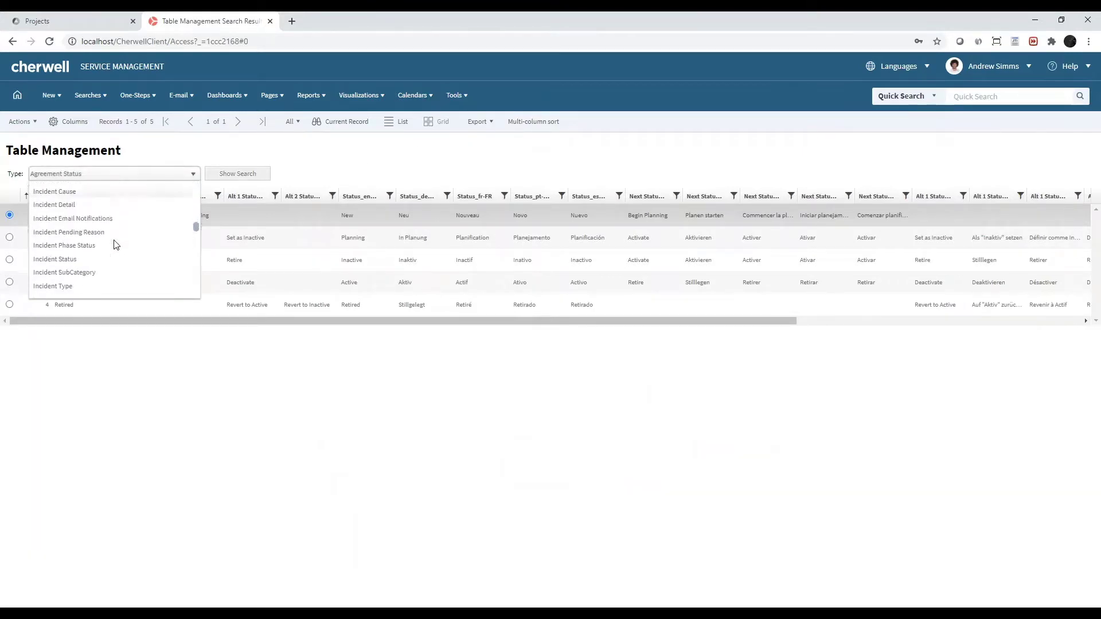
{"action": "scroll", "coordinate": [115, 244], "scroll_direction": "down", "scroll_amount": 10}
{"action": "left_click", "coordinate": [77, 279]}
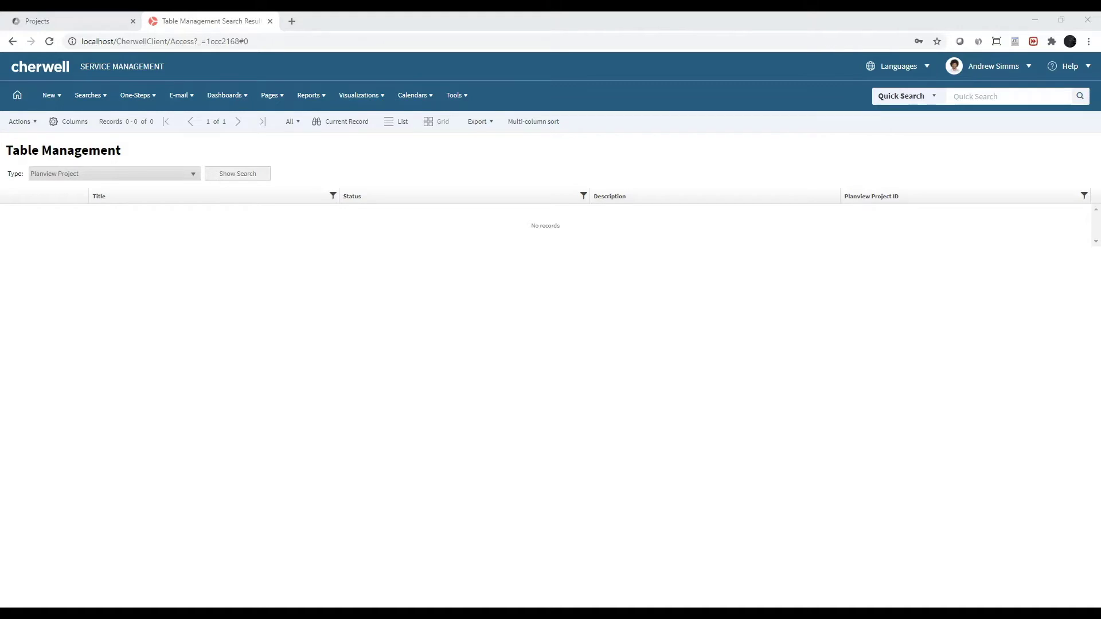
In the One-Step Manager, set association to (None) and run Global > Planview > Import Projects.
{"action": "left_click", "coordinate": [150, 105]}
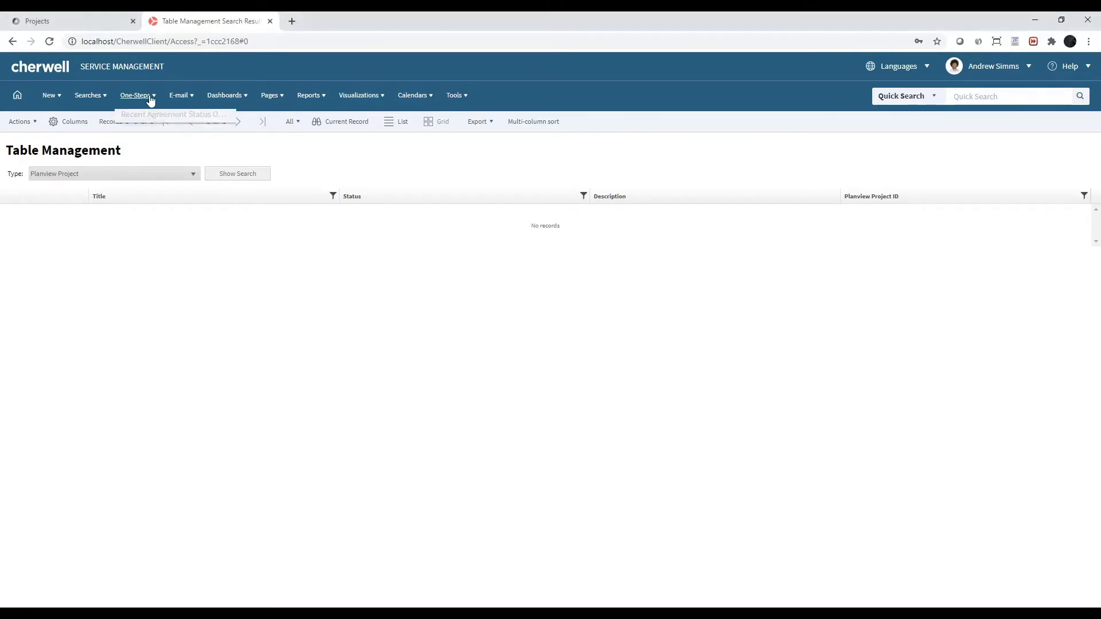
{"action": "left_click", "coordinate": [148, 118]}
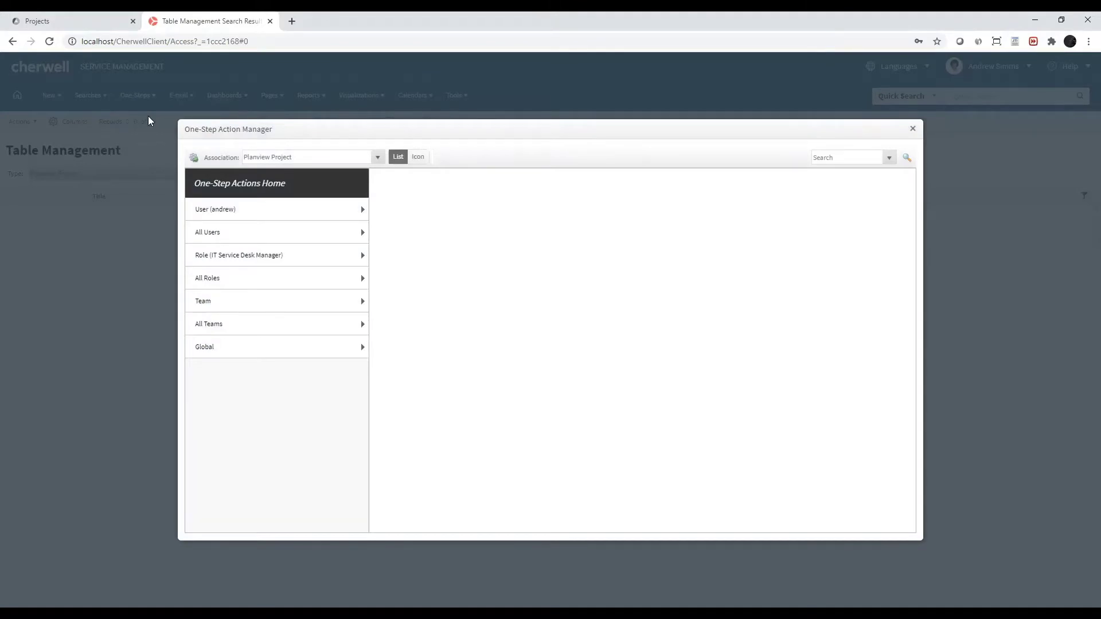
{"action": "left_click", "coordinate": [269, 158]}
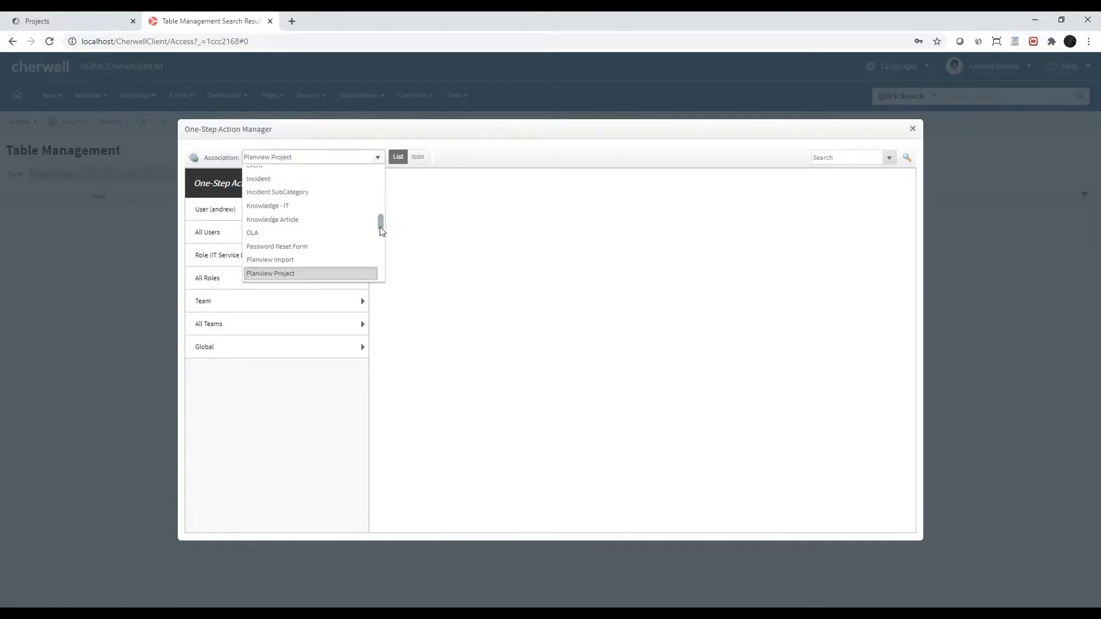
{"action": "scroll", "coordinate": [314, 192], "scroll_direction": "up", "scroll_amount": 10}
{"action": "left_click", "coordinate": [290, 175]}
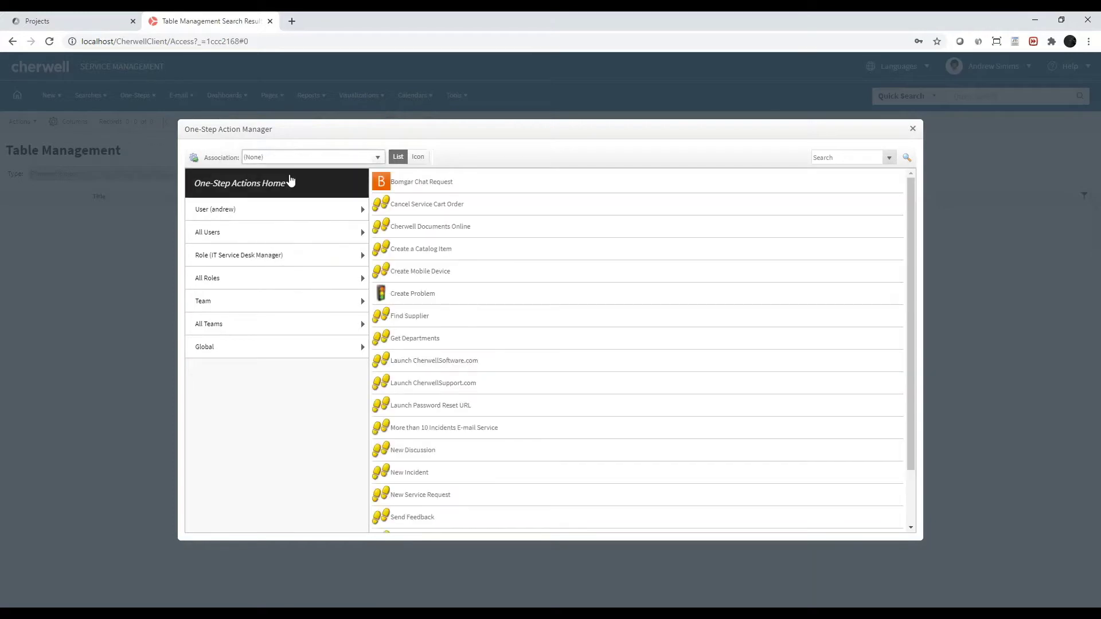
{"action": "left_click", "coordinate": [207, 353]}
{"action": "left_click", "coordinate": [240, 235]}
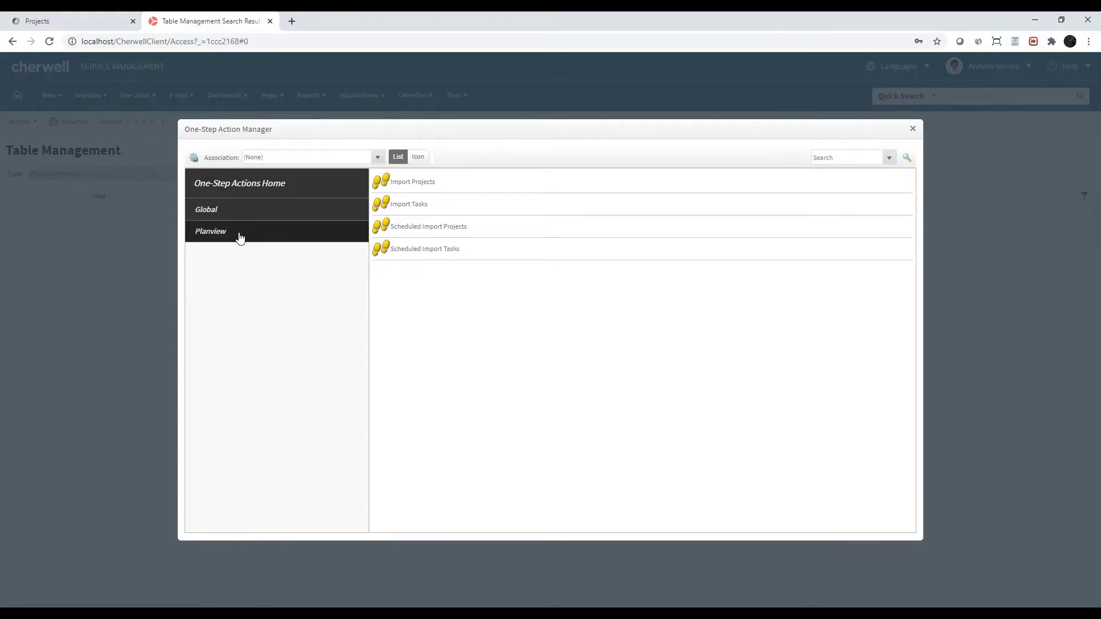
{"action": "left_click", "coordinate": [429, 193]}
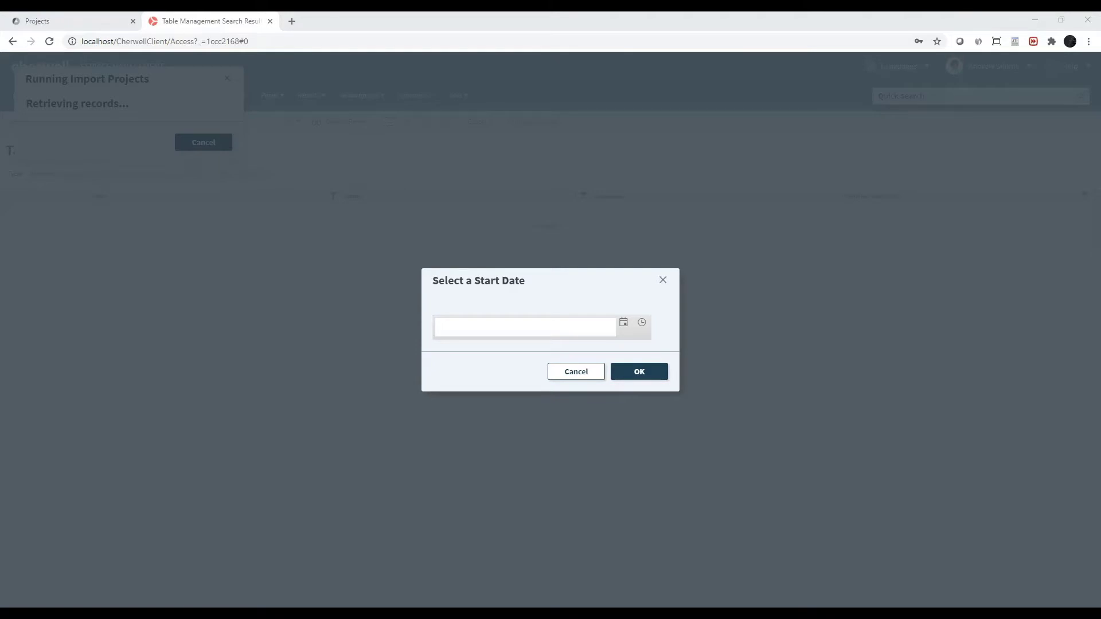
Set the import start date to 1/1/2018 and run the project import.
{"action": "left_click", "coordinate": [624, 322]}
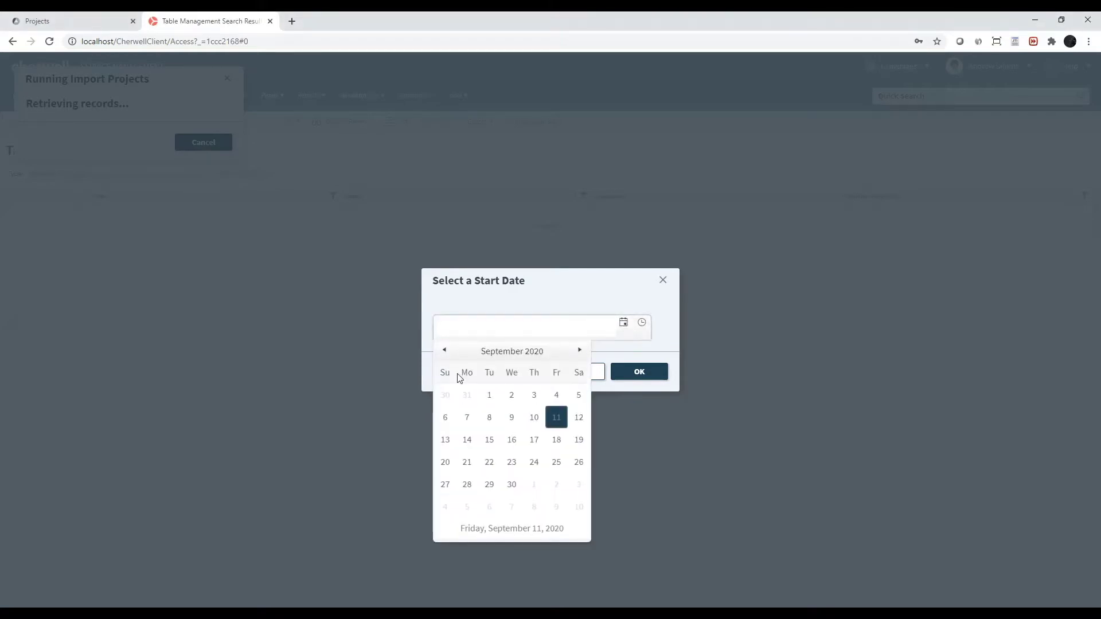
{"action": "left_click", "coordinate": [512, 351]}
{"action": "left_click", "coordinate": [446, 351]}
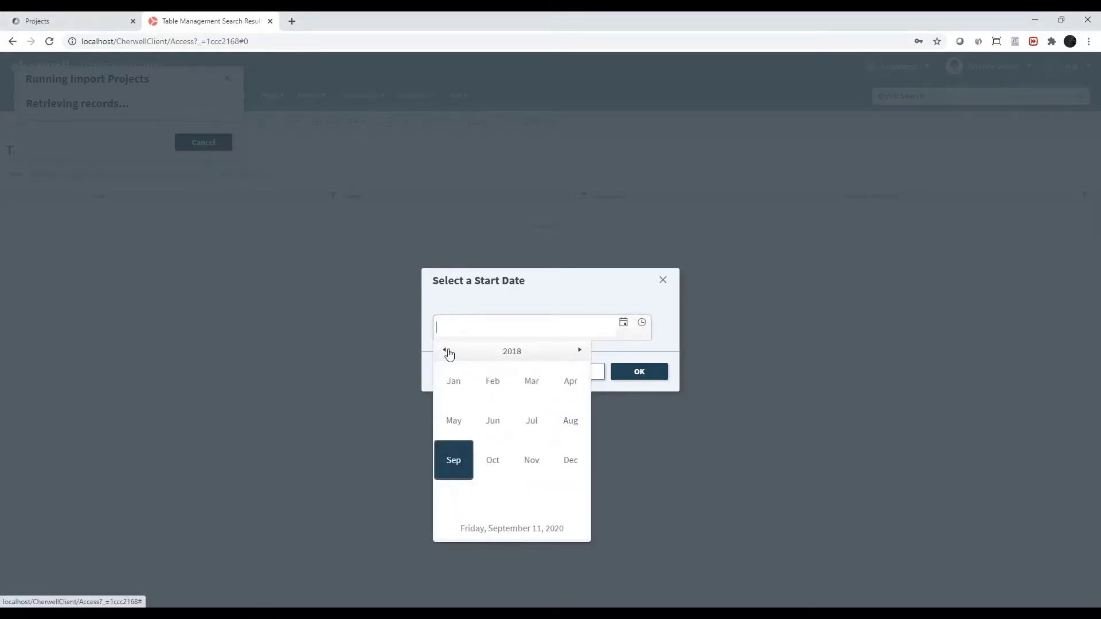
{"action": "left_click", "coordinate": [460, 387]}
{"action": "left_click", "coordinate": [467, 394]}
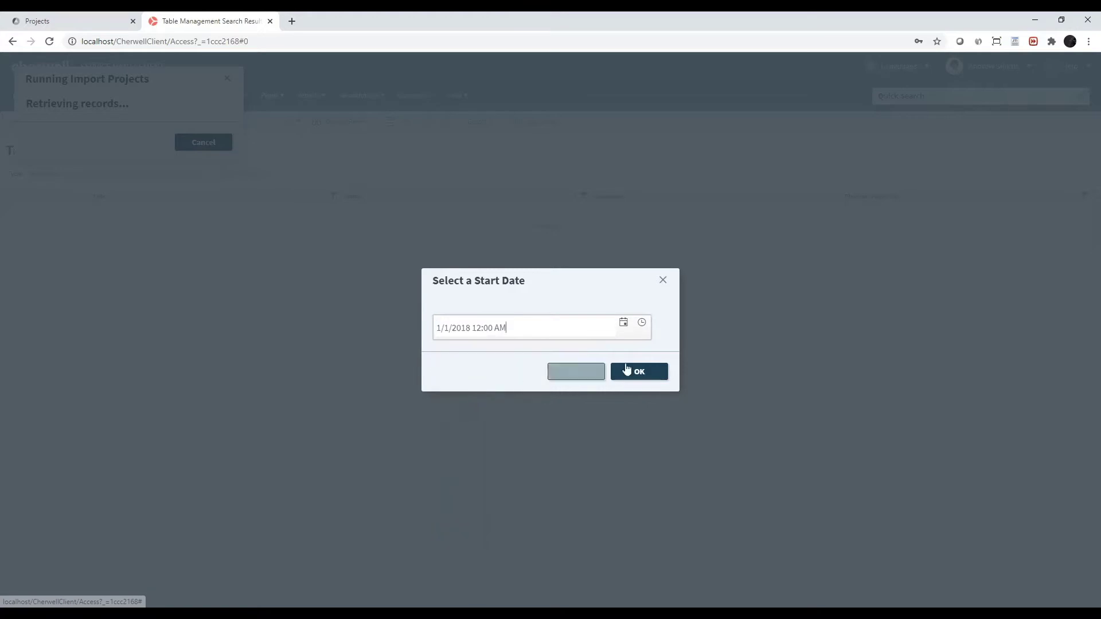
{"action": "left_click", "coordinate": [628, 370]}
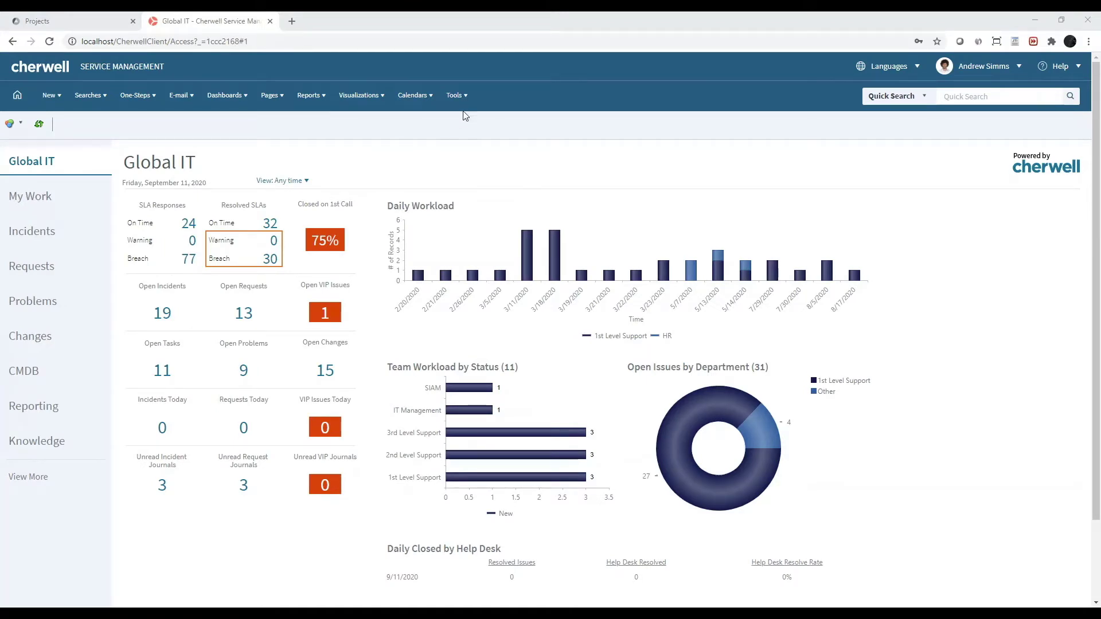
Reopen Table Management as Planview Project to list the 11 imported projects.
{"action": "left_click", "coordinate": [456, 95]}
{"action": "left_click", "coordinate": [464, 136]}
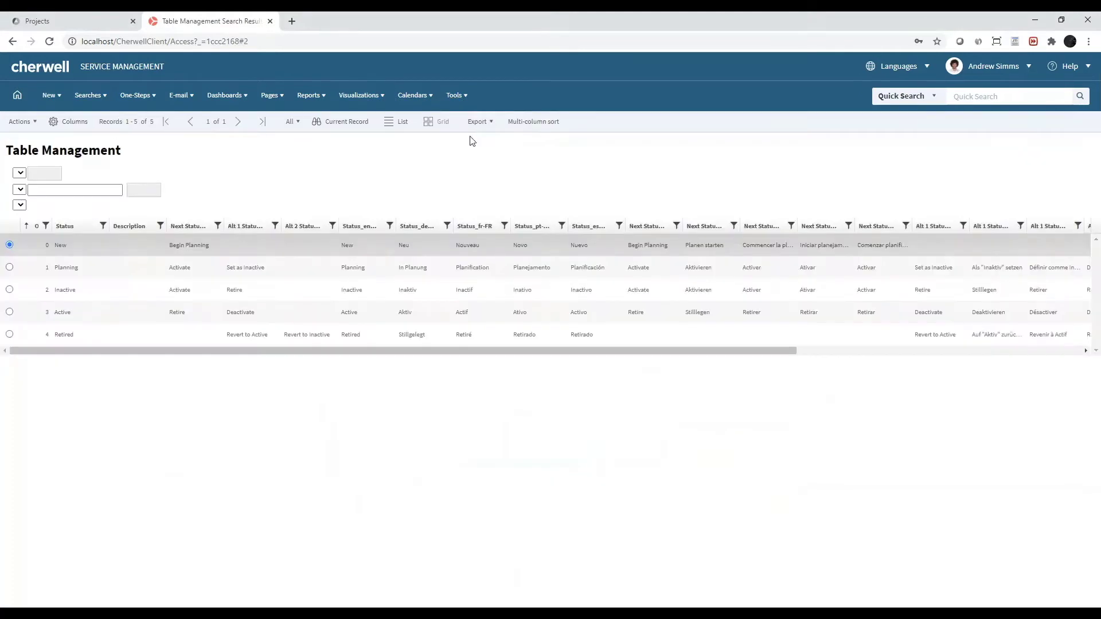
{"action": "left_click", "coordinate": [115, 175]}
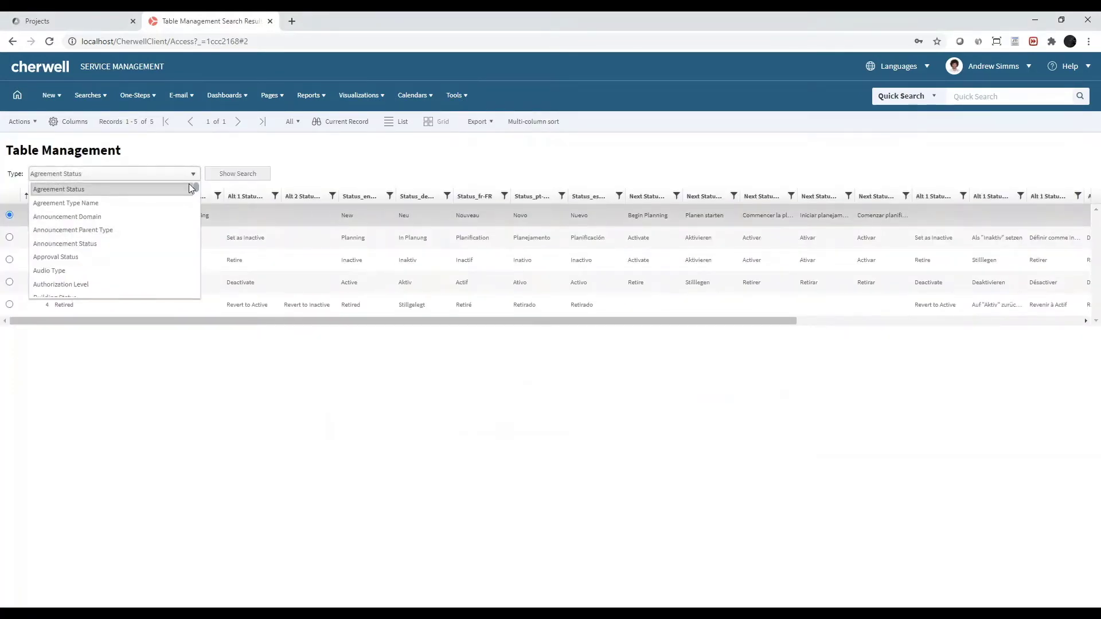
{"action": "scroll", "coordinate": [112, 245], "scroll_direction": "down", "scroll_amount": 3}
{"action": "scroll", "coordinate": [112, 245], "scroll_direction": "down", "scroll_amount": 6}
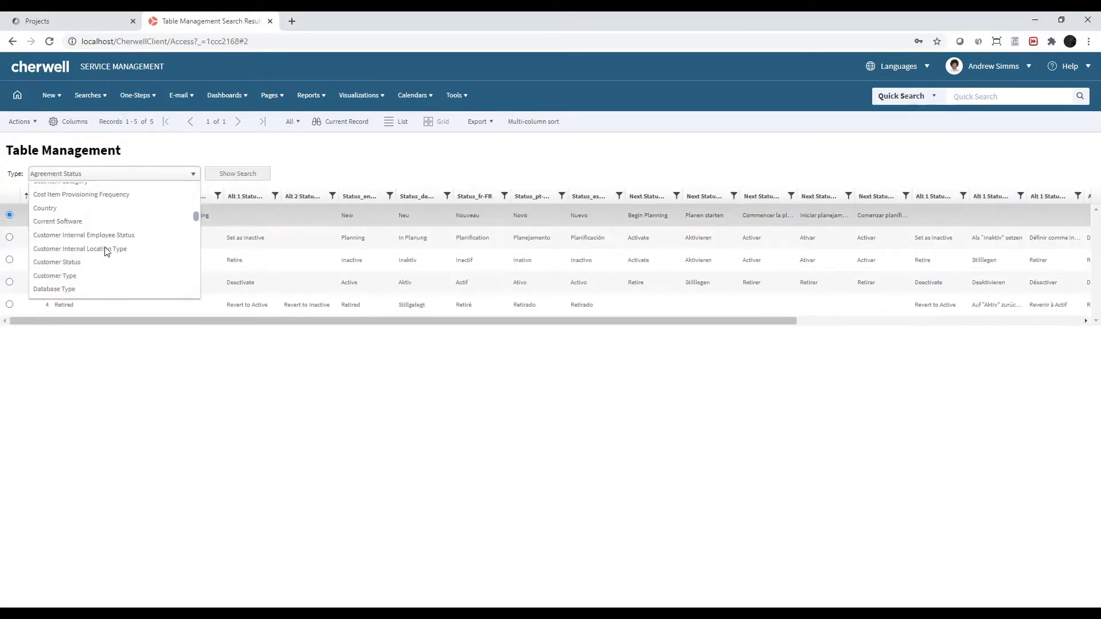
{"action": "scroll", "coordinate": [105, 251], "scroll_direction": "down", "scroll_amount": 8}
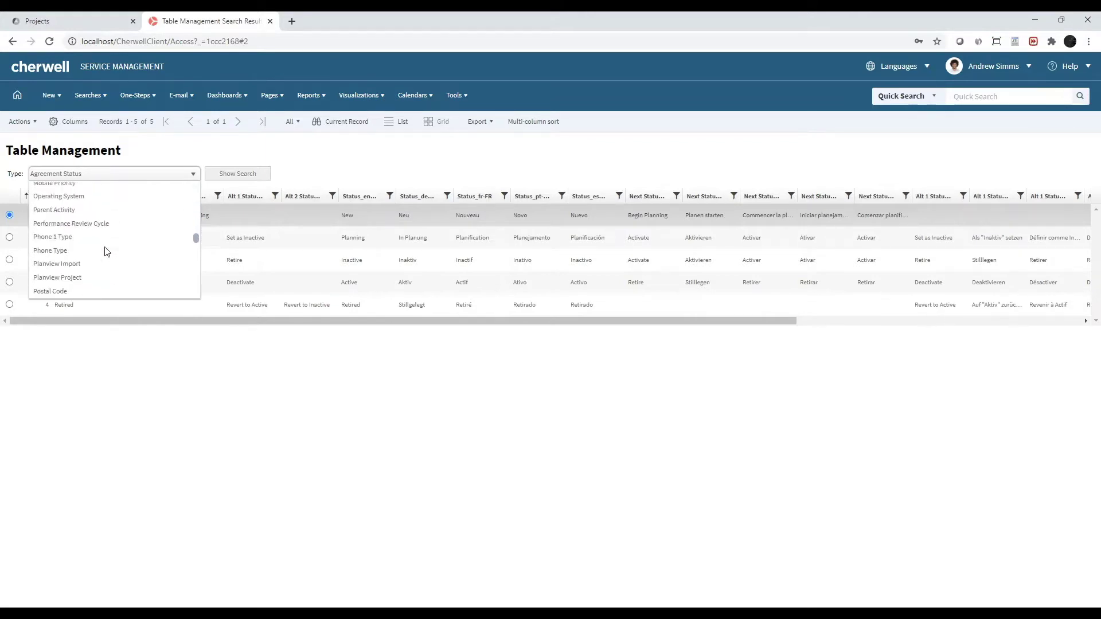
{"action": "left_click", "coordinate": [75, 221]}
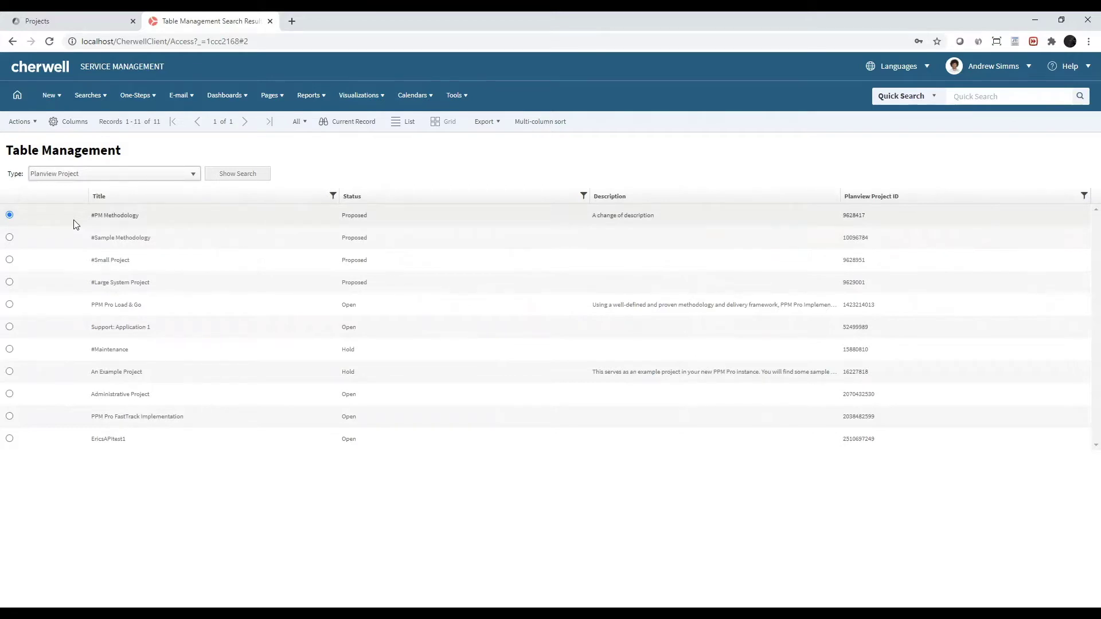
Open the #Small Project record, copy Planview Project ID 9628951, and return to Planview's Projects list.
{"action": "double_click", "coordinate": [109, 260]}
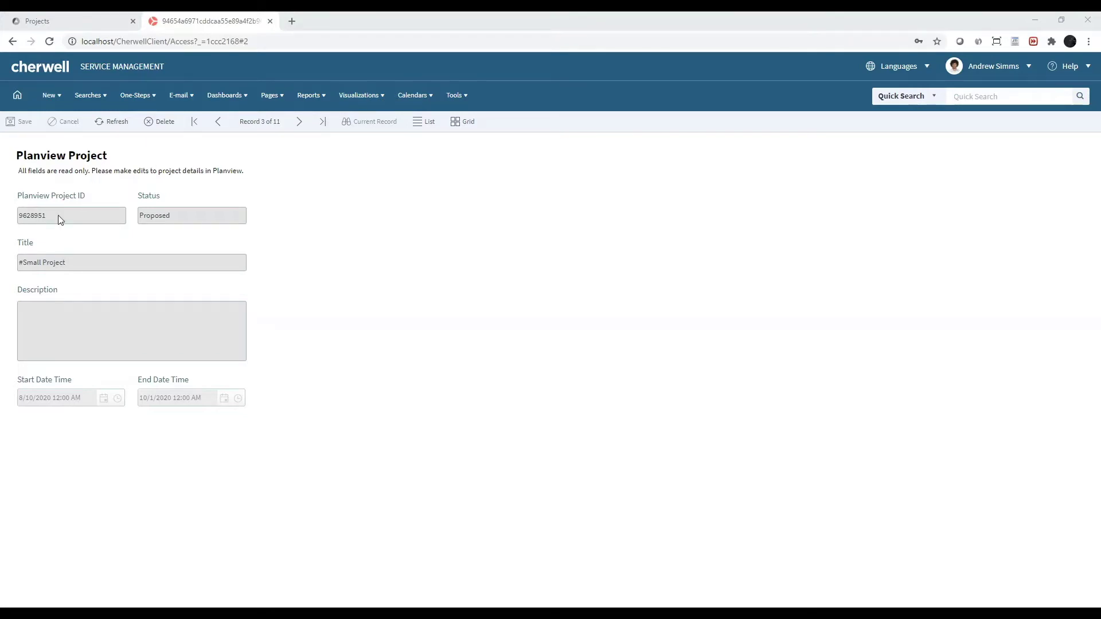
{"action": "left_click_drag", "start_coordinate": [59, 218], "coordinate": [13, 220]}
{"action": "key", "text": "ctrl+c"}
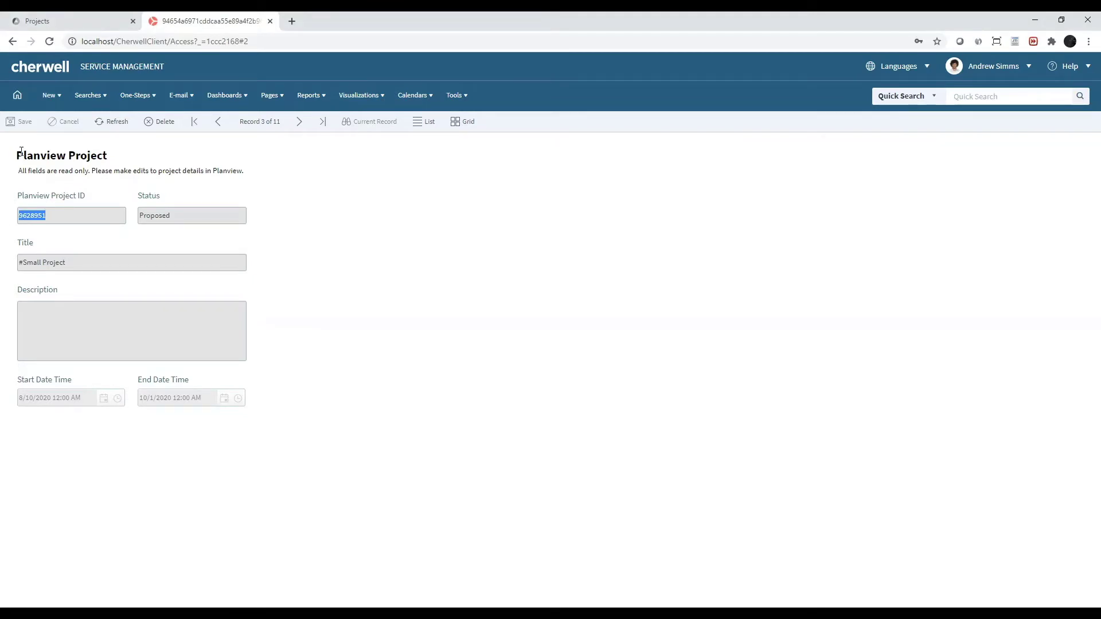
{"action": "left_click", "coordinate": [57, 23]}
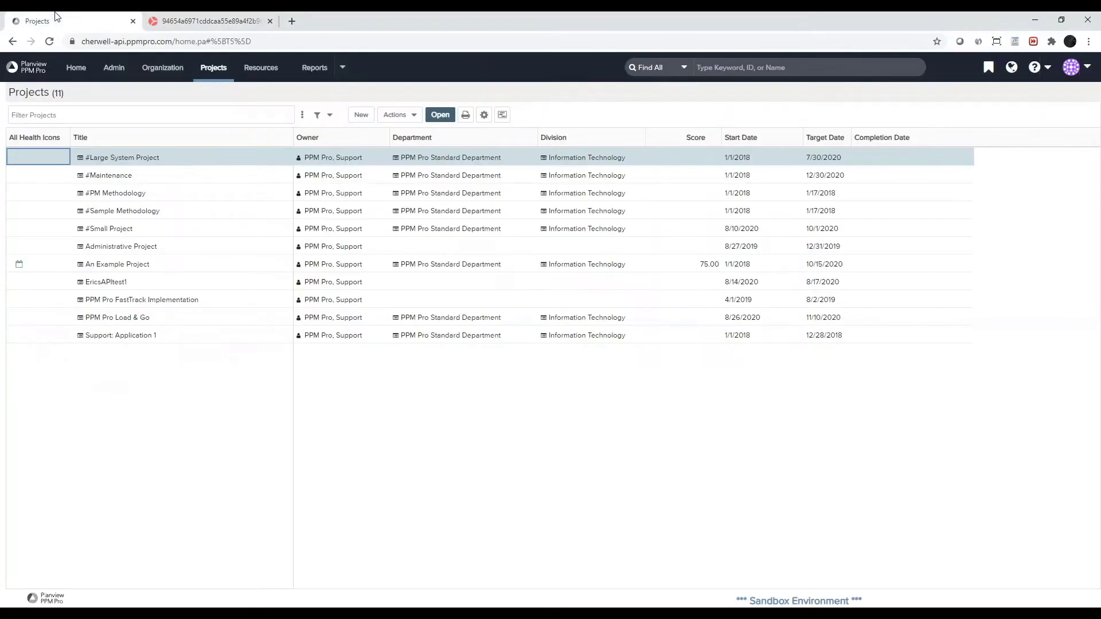
Search Planview for project ID 9628951 and open the #Small Project details.
{"action": "left_click", "coordinate": [755, 69]}
{"action": "key", "text": "ctrl+v"}
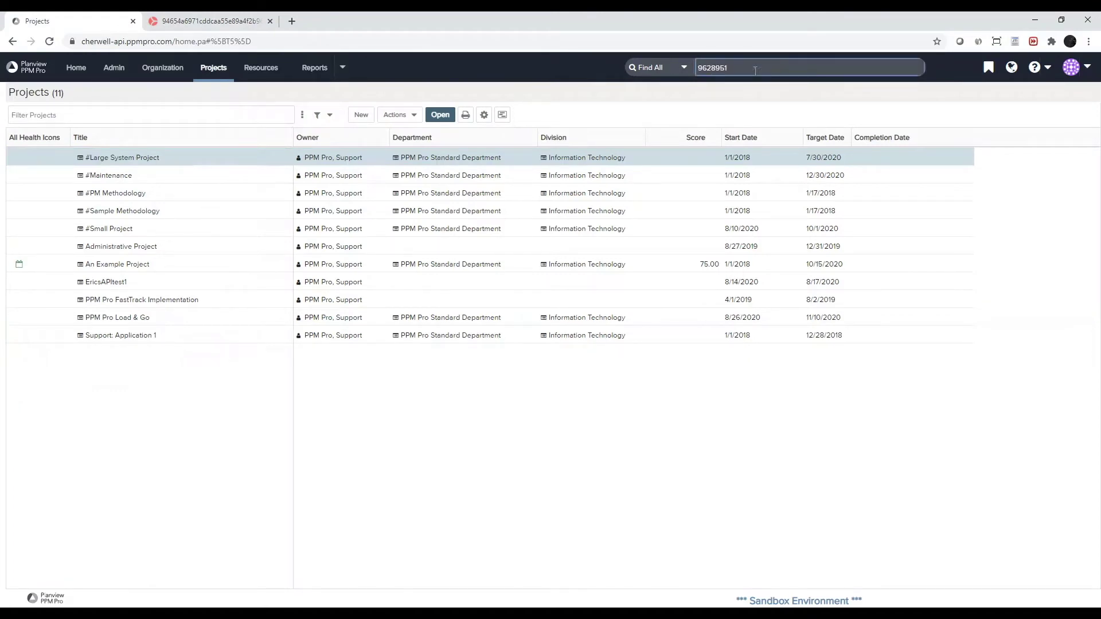
{"action": "key", "text": "Return"}
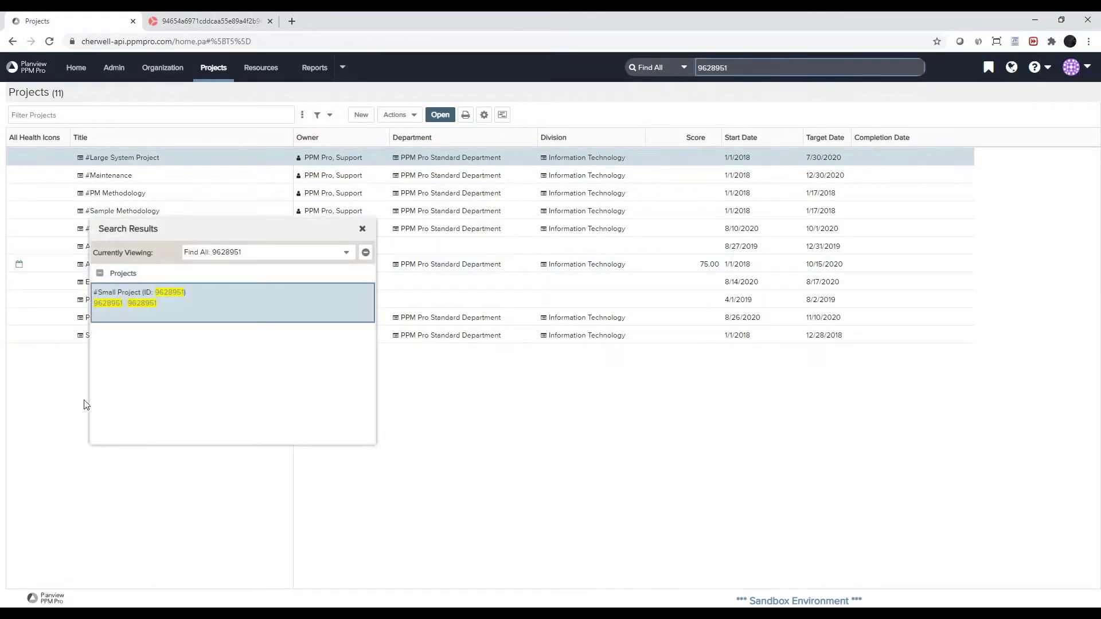
{"action": "left_click", "coordinate": [121, 293]}
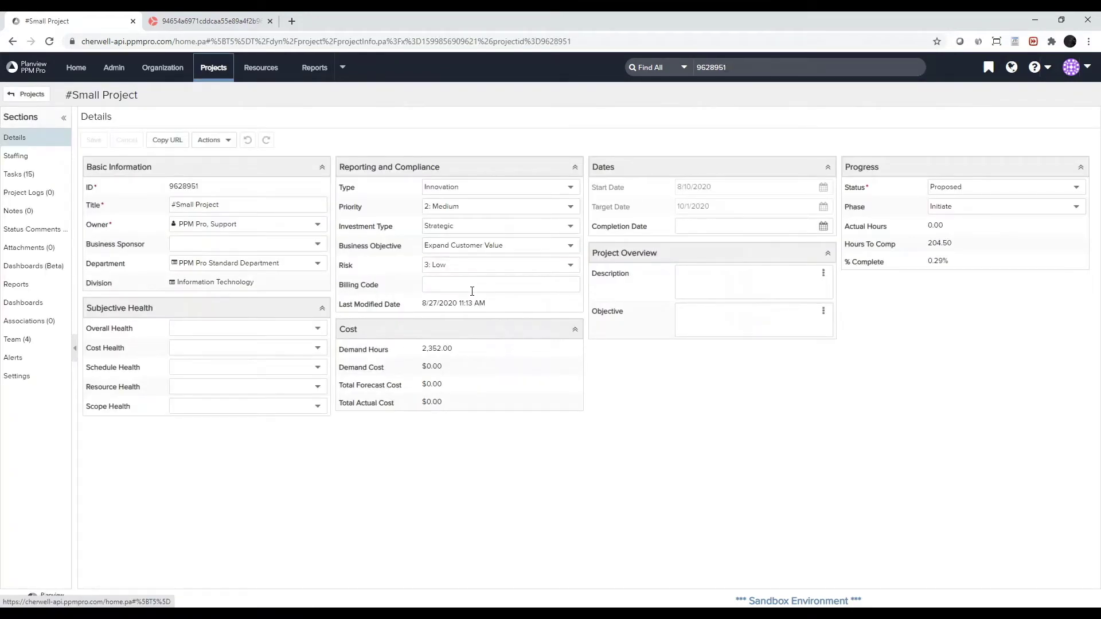
Enter the description 'this is a new description' and save the project.
{"action": "left_click", "coordinate": [690, 290]}
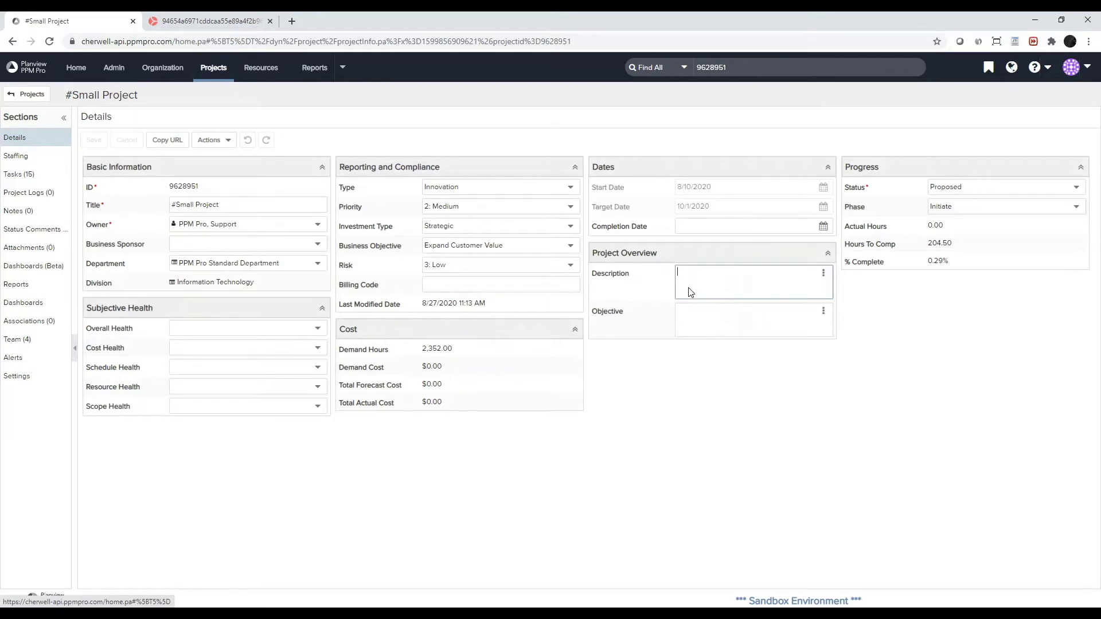
{"action": "type", "text": "this "}
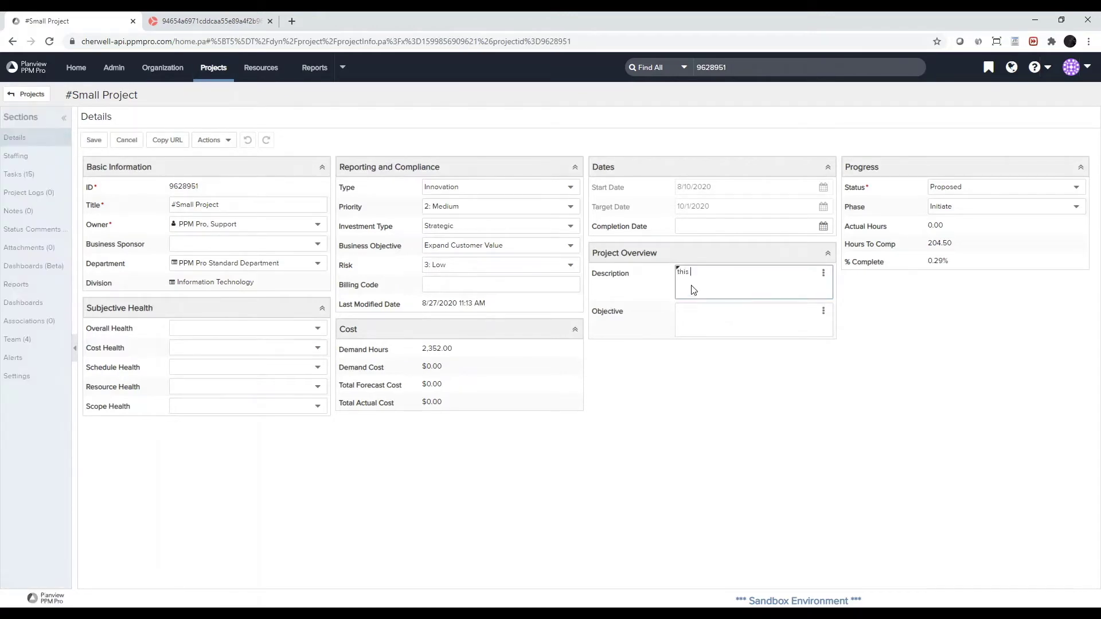
{"action": "type", "text": "is a new description."}
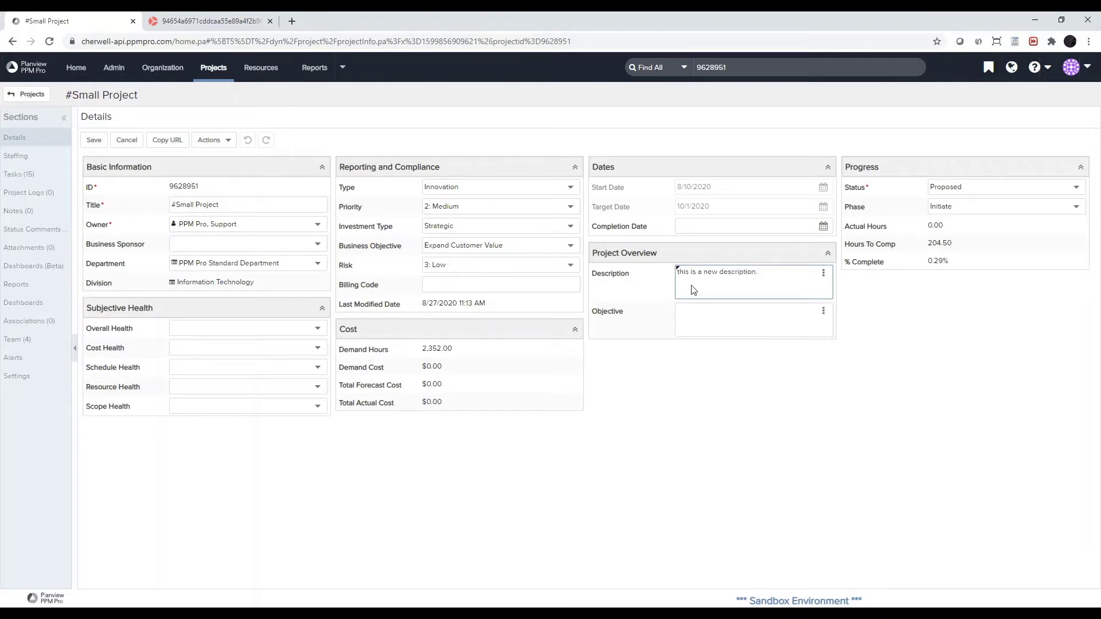
{"action": "left_click", "coordinate": [98, 142]}
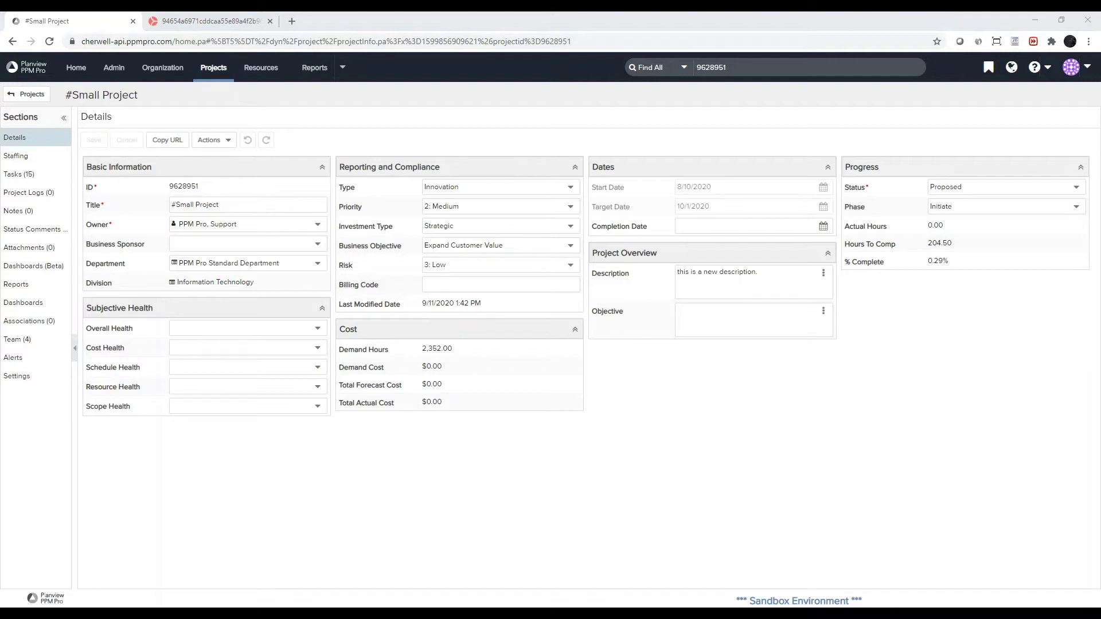
{"action": "left_click", "coordinate": [218, 22]}
In the One-Step Manager, set association to (None) and launch Global > Planview > Import Projects.
{"action": "left_click", "coordinate": [138, 95]}
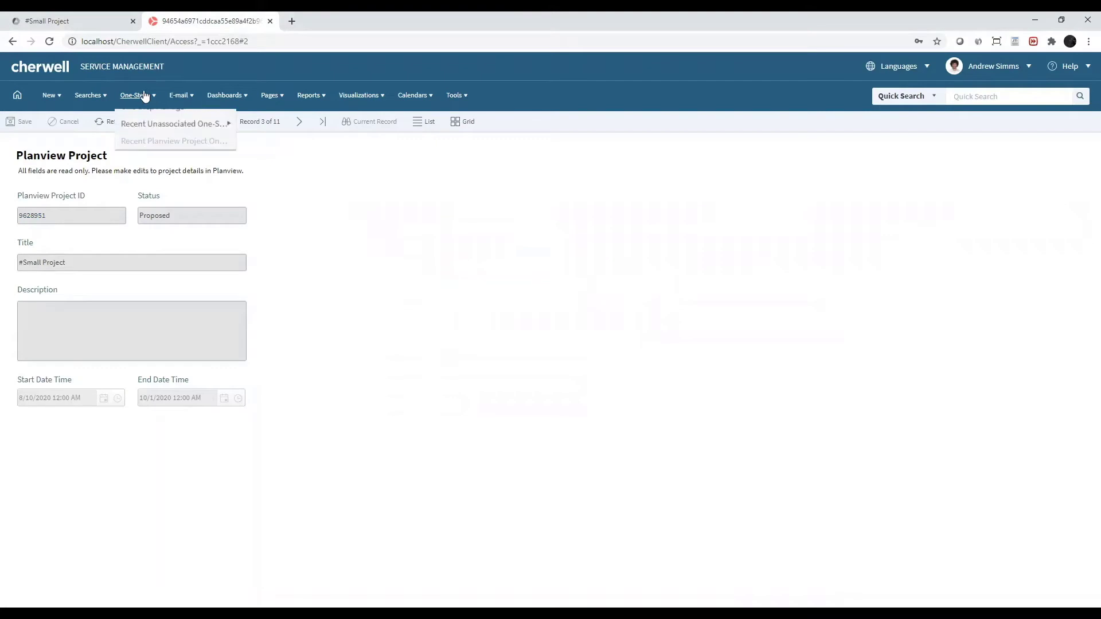
{"action": "left_click", "coordinate": [164, 118]}
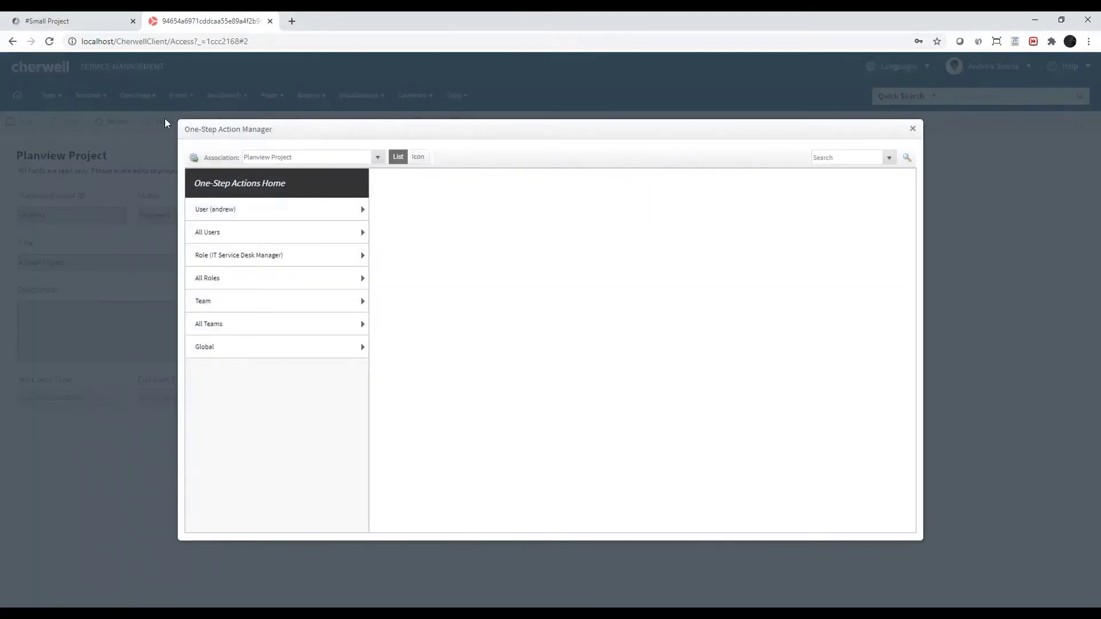
{"action": "left_click", "coordinate": [300, 157]}
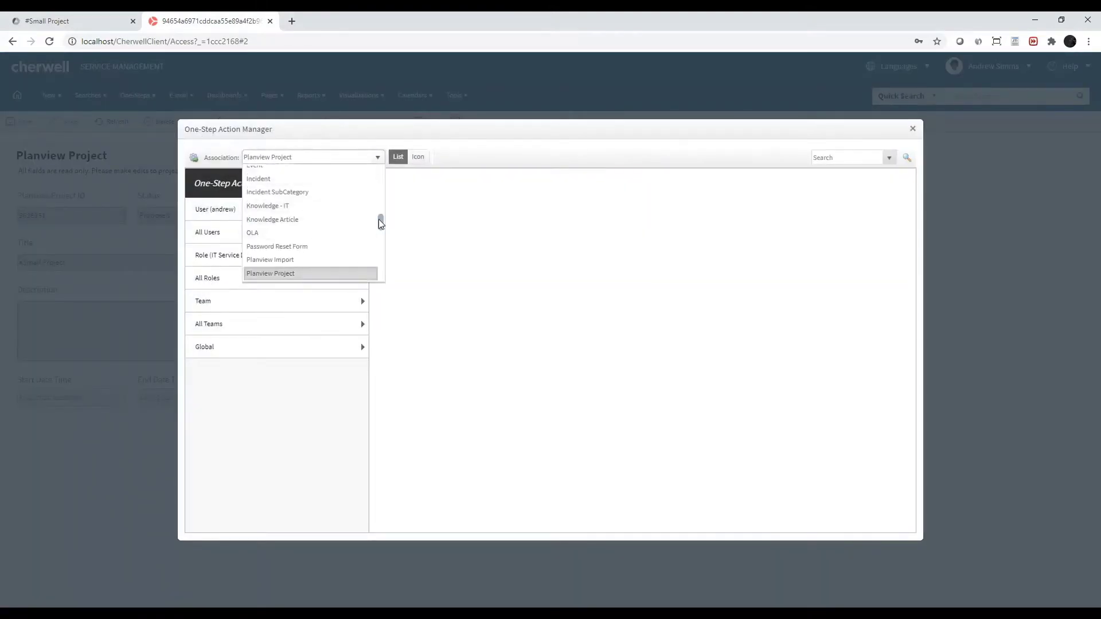
{"action": "left_click_drag", "start_coordinate": [380, 220], "coordinate": [377, 170]}
{"action": "left_click", "coordinate": [288, 179]}
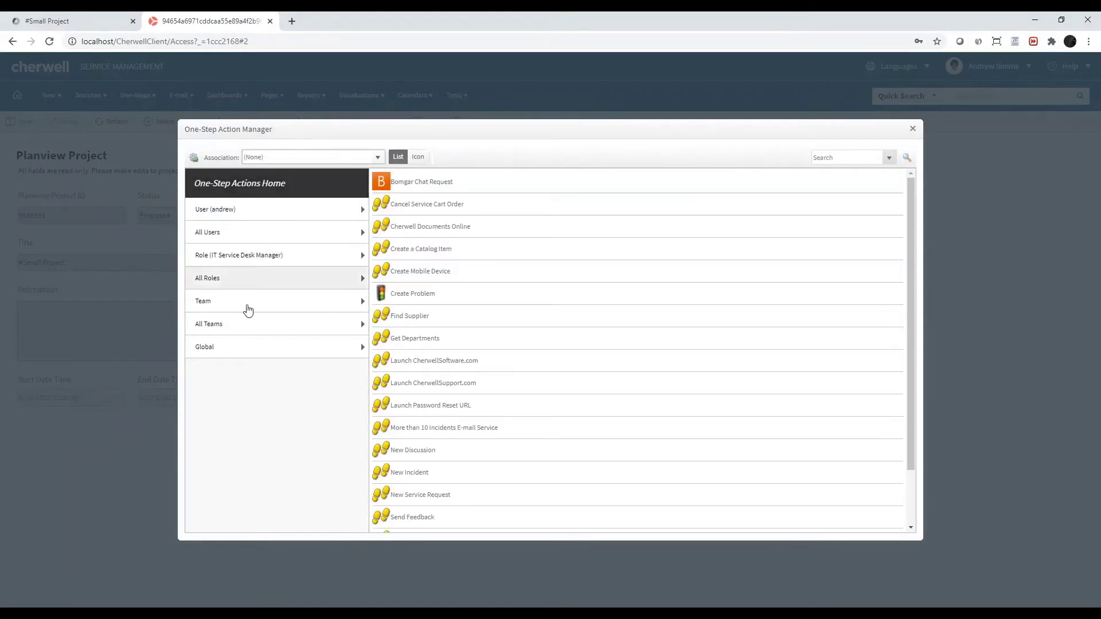
{"action": "left_click", "coordinate": [218, 348]}
{"action": "left_click", "coordinate": [210, 235]}
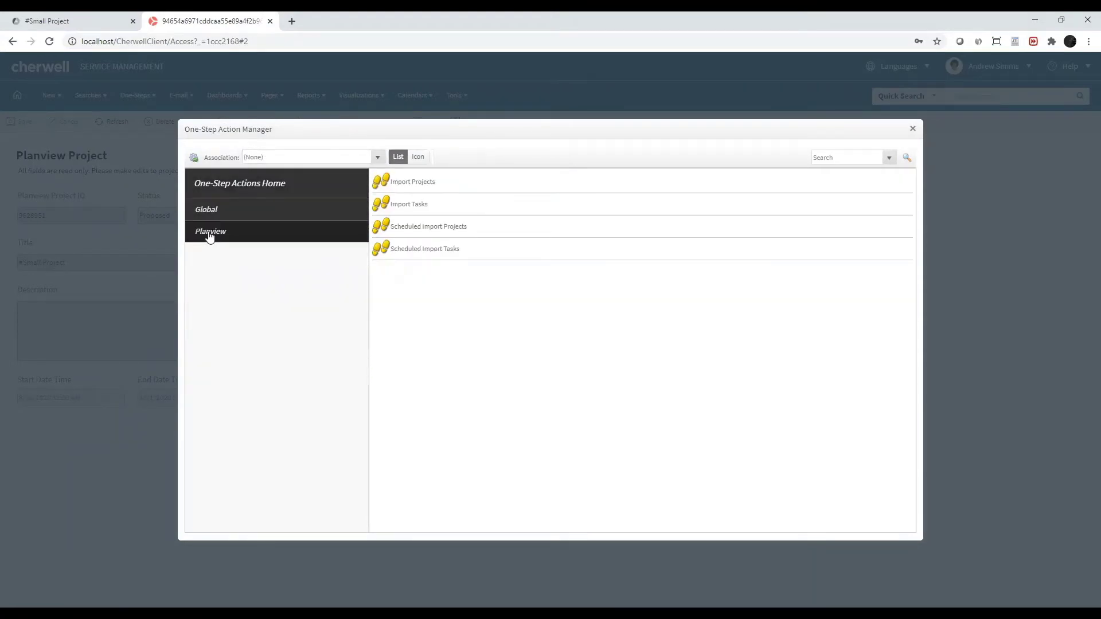
{"action": "double_click", "coordinate": [434, 183]}
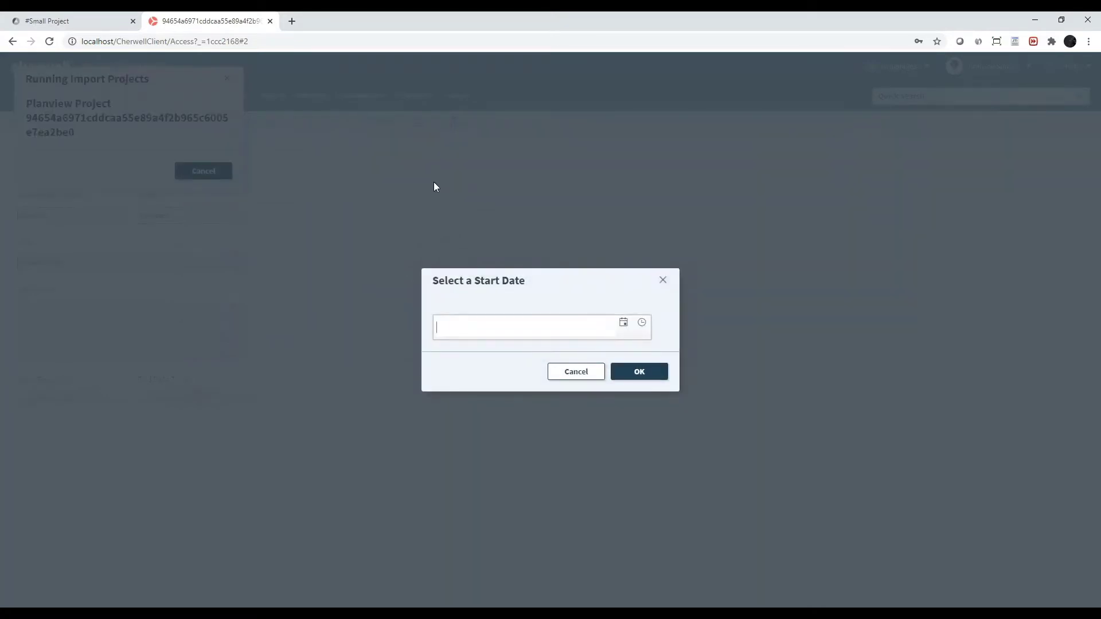
Set the start date to 9/11/2020 and run the project import.
{"action": "left_click", "coordinate": [624, 322]}
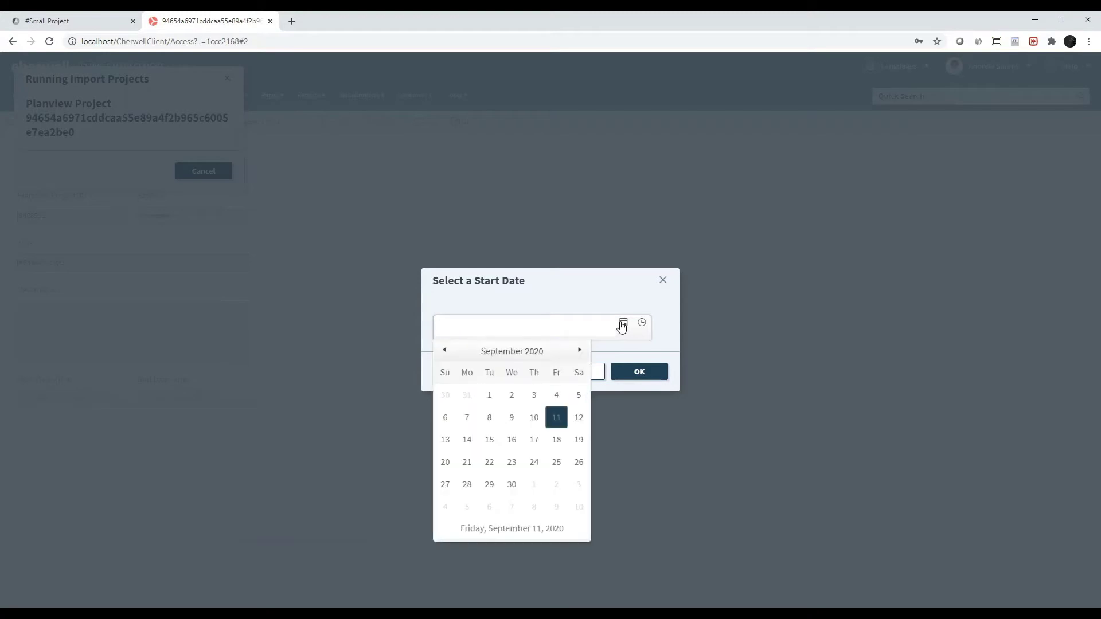
{"action": "left_click", "coordinate": [555, 417]}
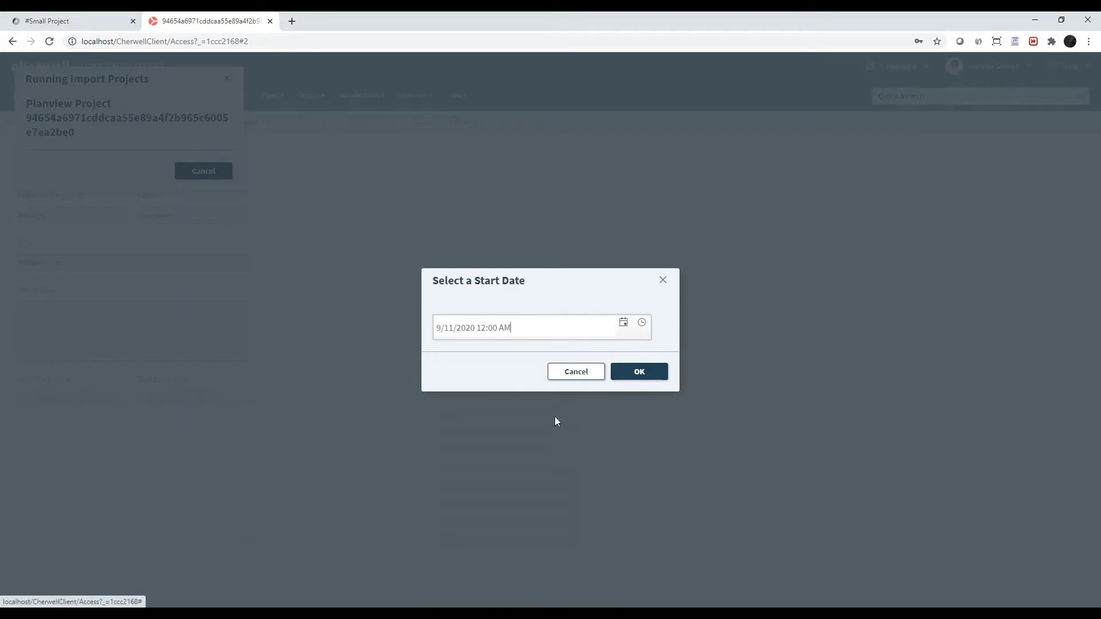
{"action": "left_click", "coordinate": [636, 373]}
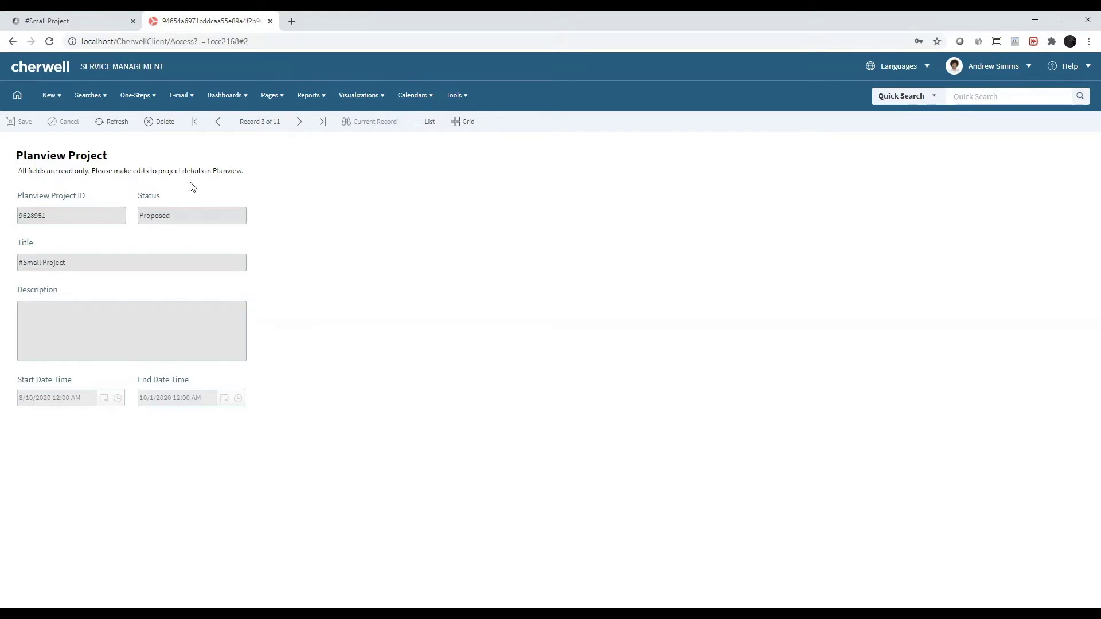
Refresh the #Small Project record so it shows 'this is a new description.'.
{"action": "left_click", "coordinate": [114, 125]}
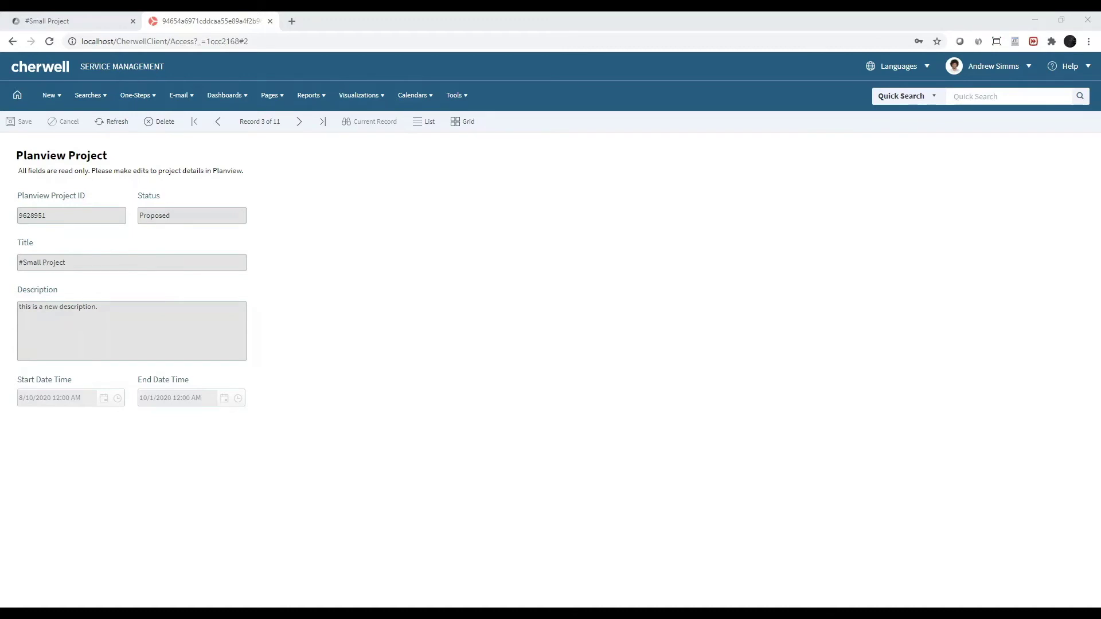
{"action": "left_click", "coordinate": [99, 96]}
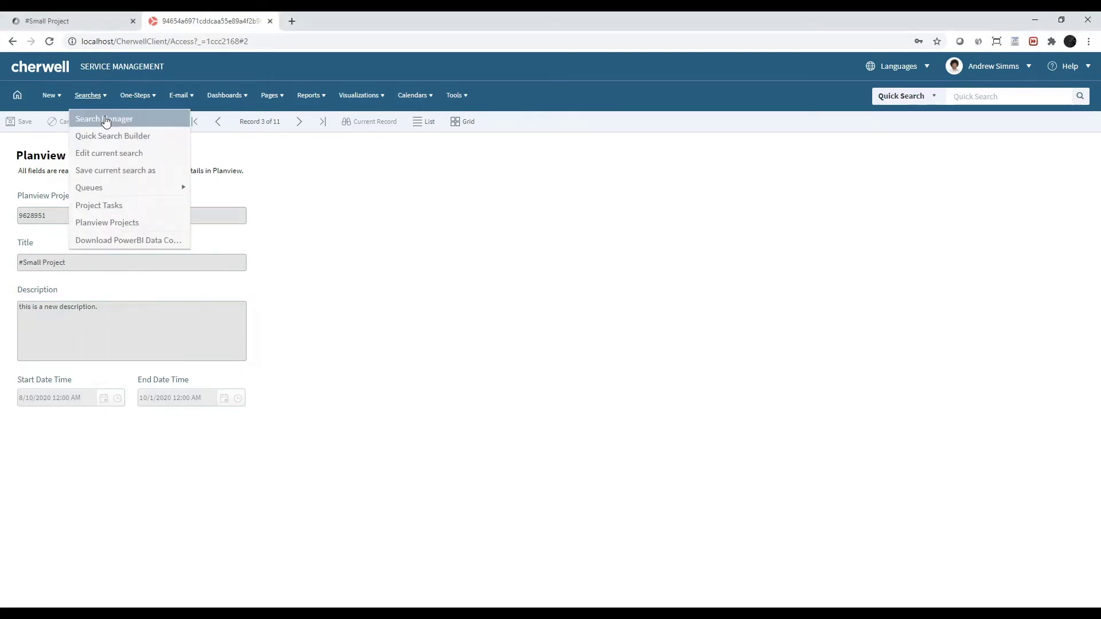
In Search Manager, filter by Work Item and run Global > Planview > Project Tasks, returning no records.
{"action": "left_click", "coordinate": [106, 120]}
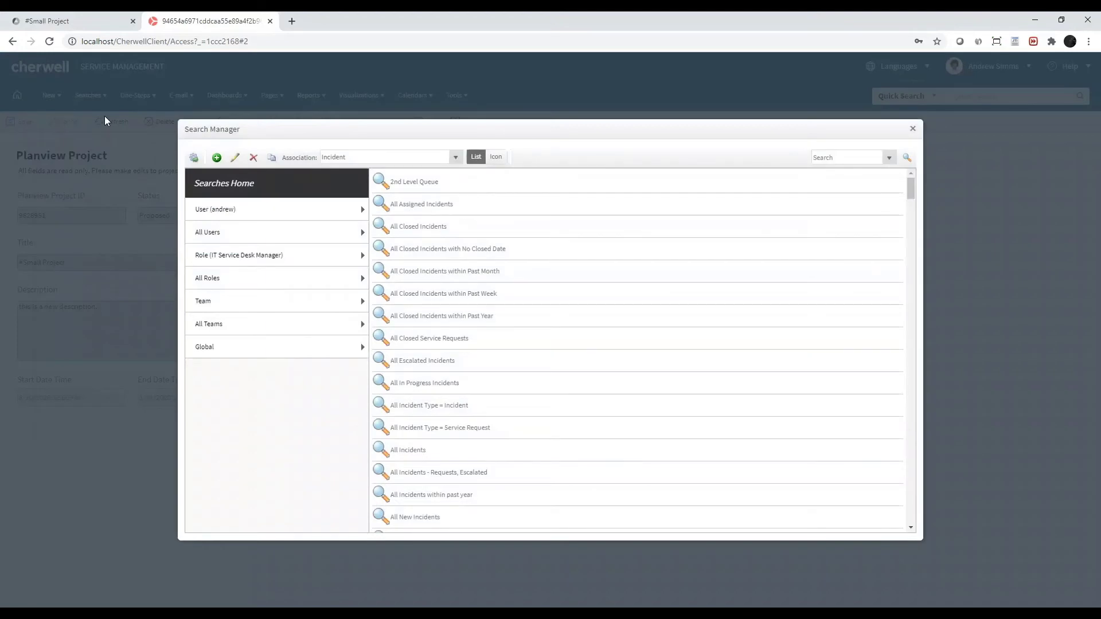
{"action": "left_click", "coordinate": [455, 157]}
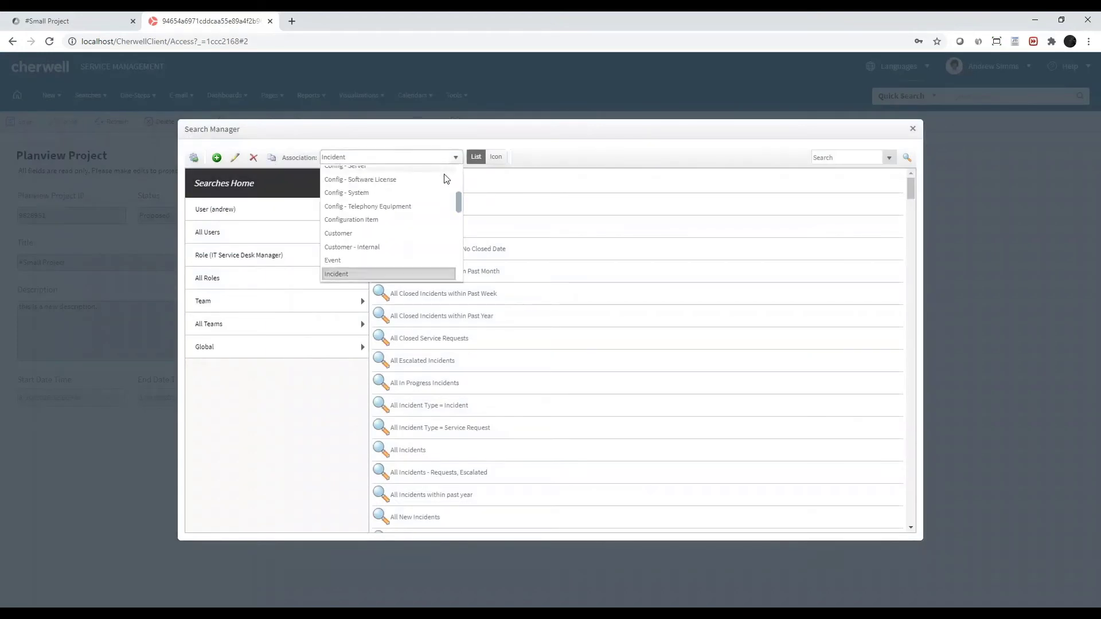
{"action": "left_click_drag", "start_coordinate": [459, 199], "coordinate": [458, 277]}
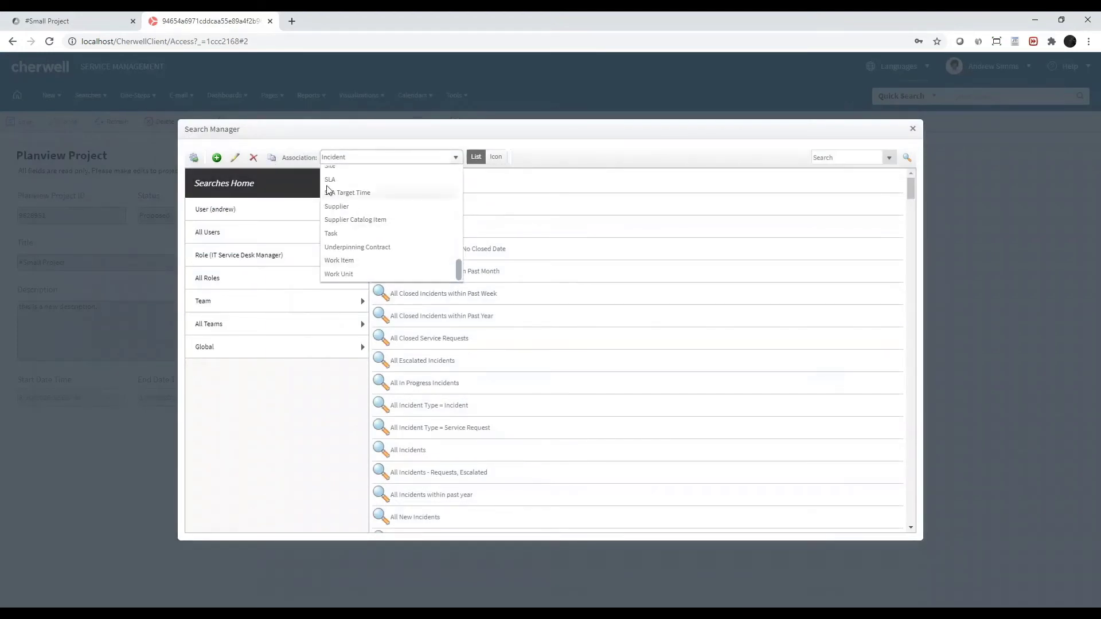
{"action": "left_click", "coordinate": [338, 261]}
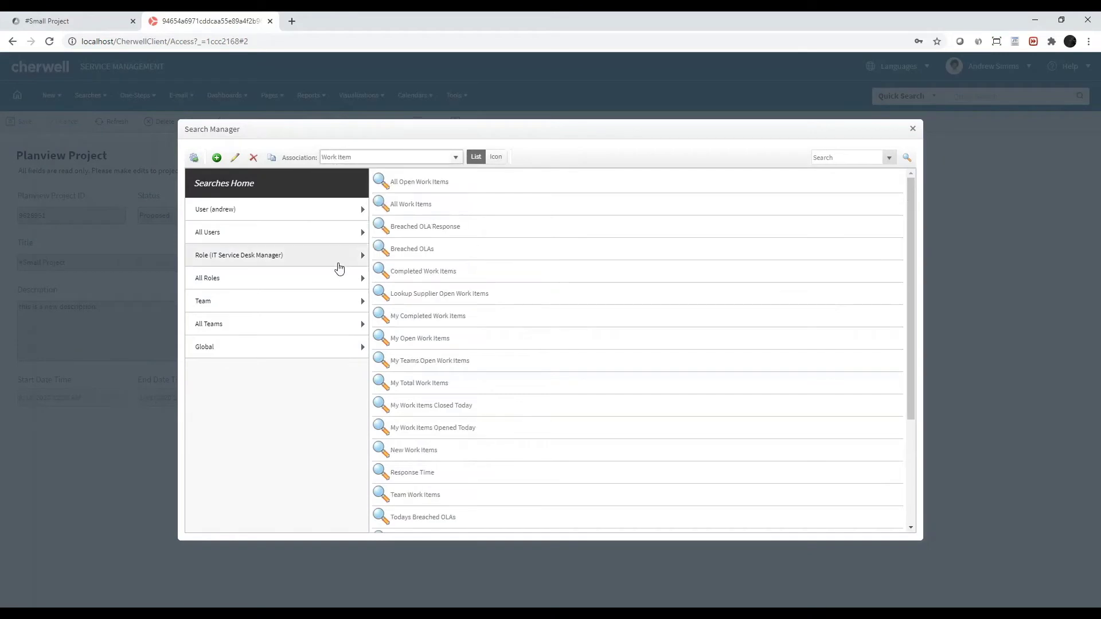
{"action": "left_click", "coordinate": [210, 357]}
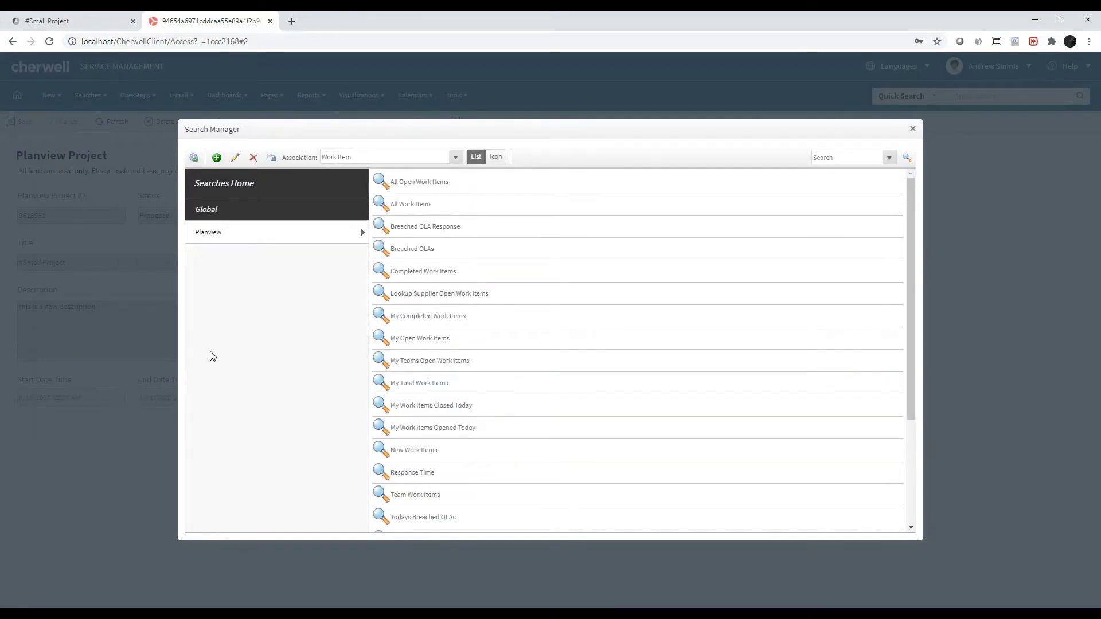
{"action": "left_click", "coordinate": [227, 240]}
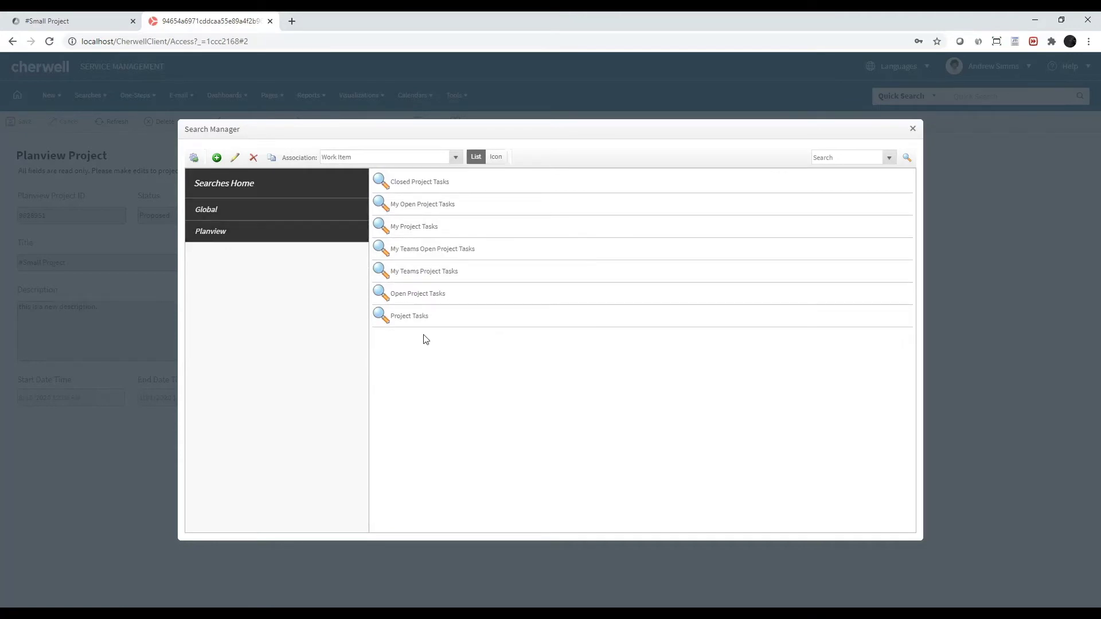
{"action": "double_click", "coordinate": [417, 318]}
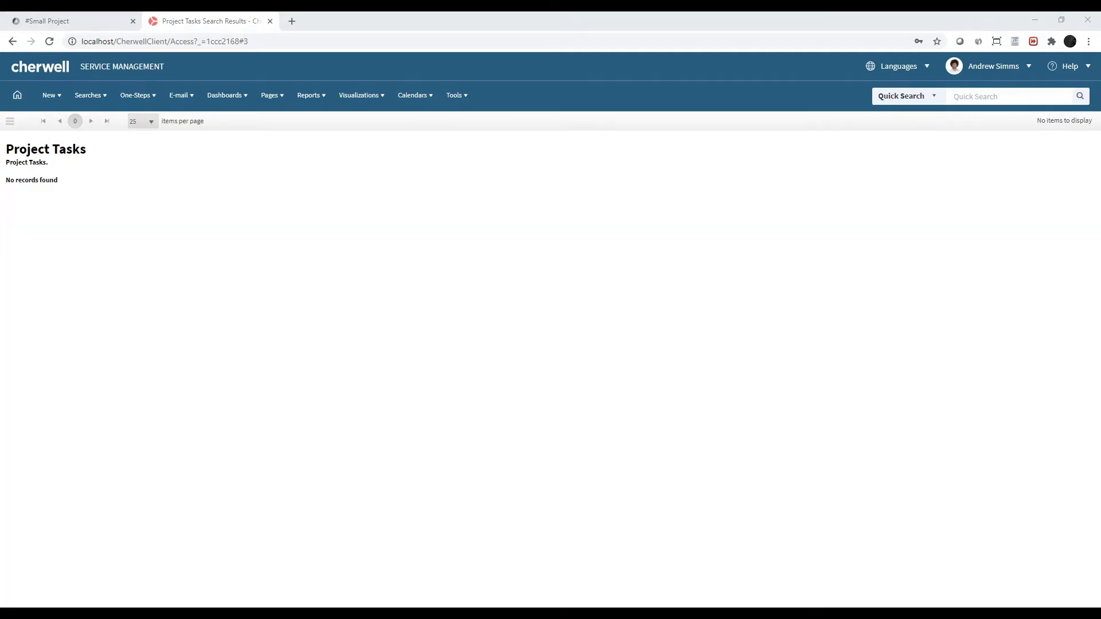
{"action": "left_click", "coordinate": [135, 97]}
Set the One-Step Manager association to (None) and run Global > Planview > Import Tasks.
{"action": "left_click", "coordinate": [147, 120]}
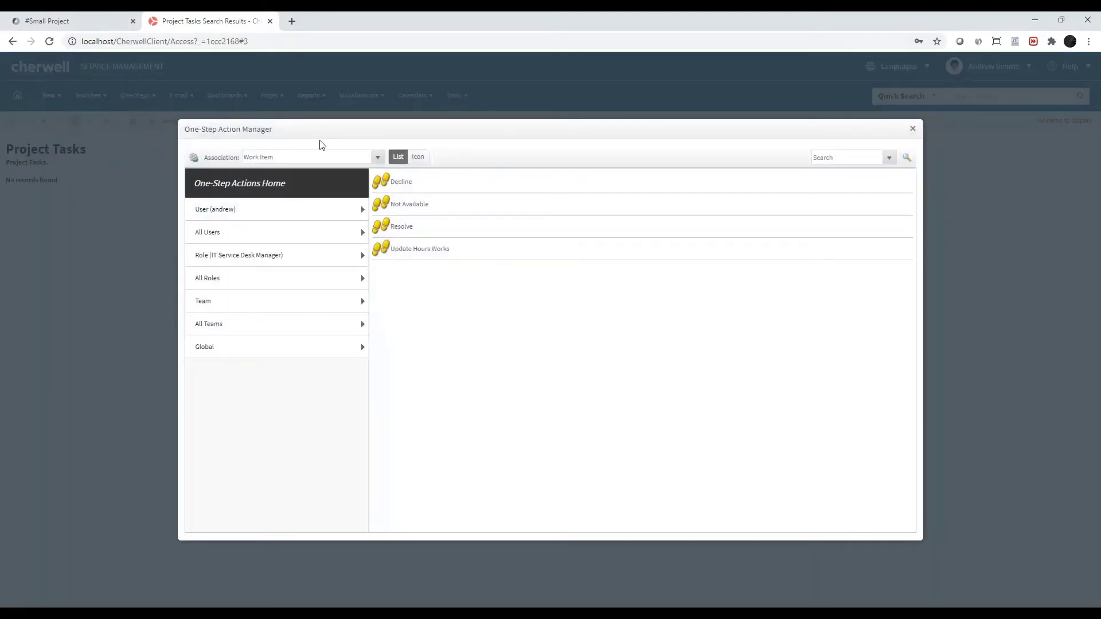
{"action": "left_click", "coordinate": [378, 158]}
{"action": "left_click_drag", "start_coordinate": [381, 270], "coordinate": [381, 172]}
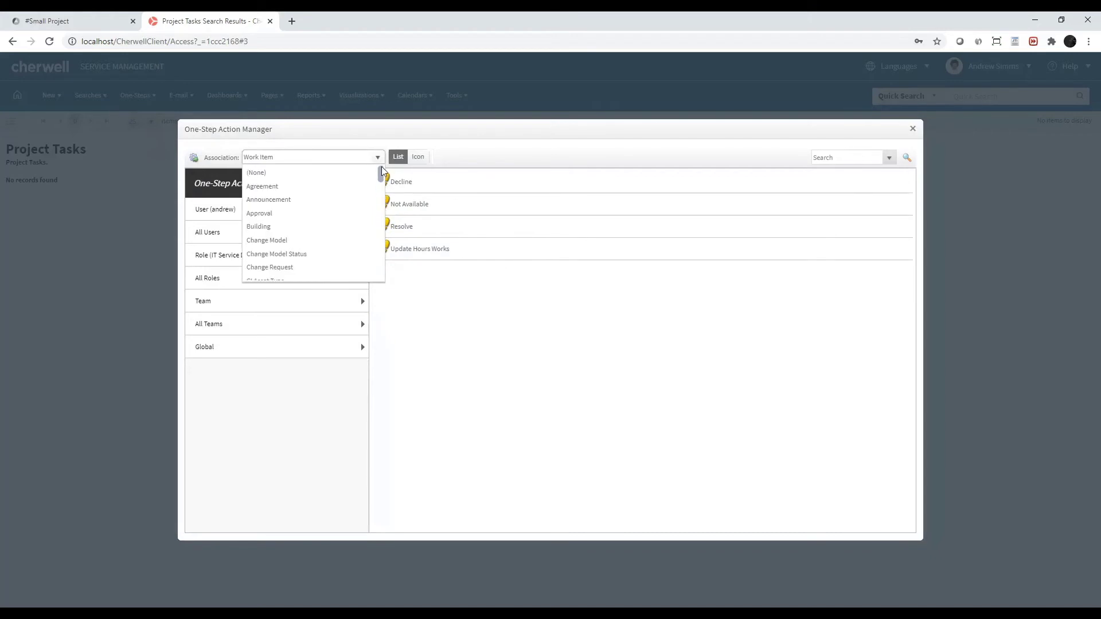
{"action": "left_click", "coordinate": [287, 172]}
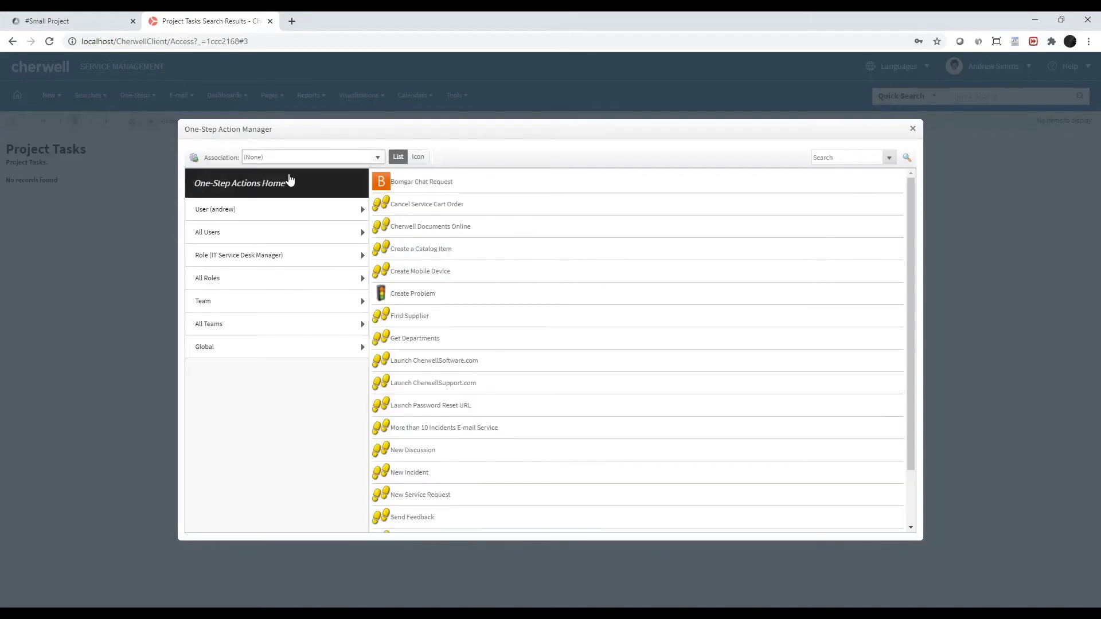
{"action": "left_click", "coordinate": [205, 351]}
{"action": "left_click", "coordinate": [217, 233]}
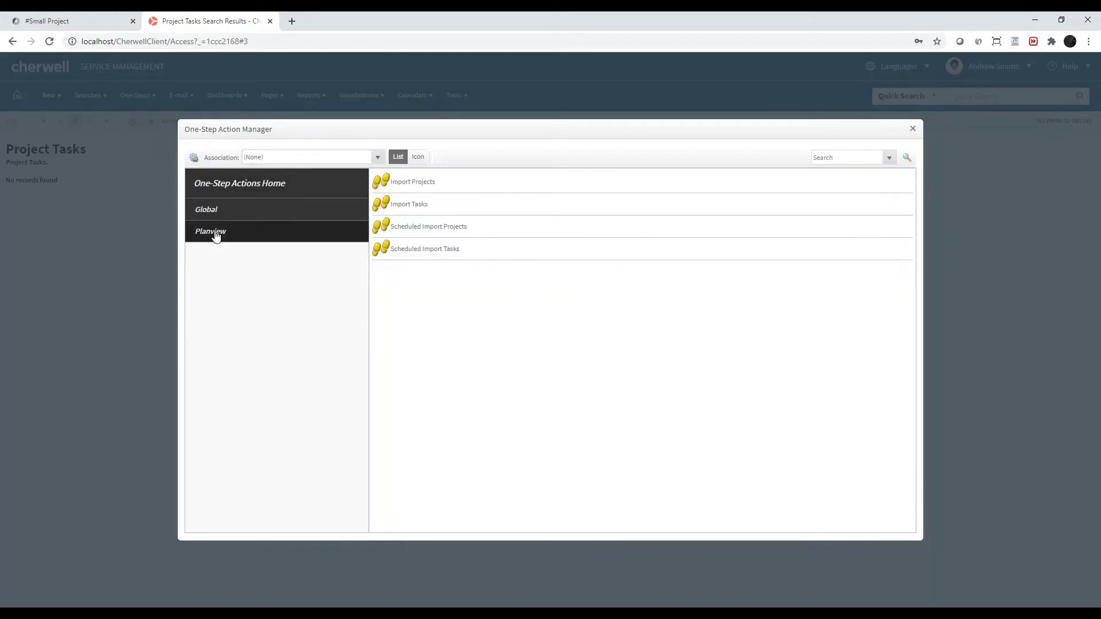
{"action": "left_click", "coordinate": [400, 208]}
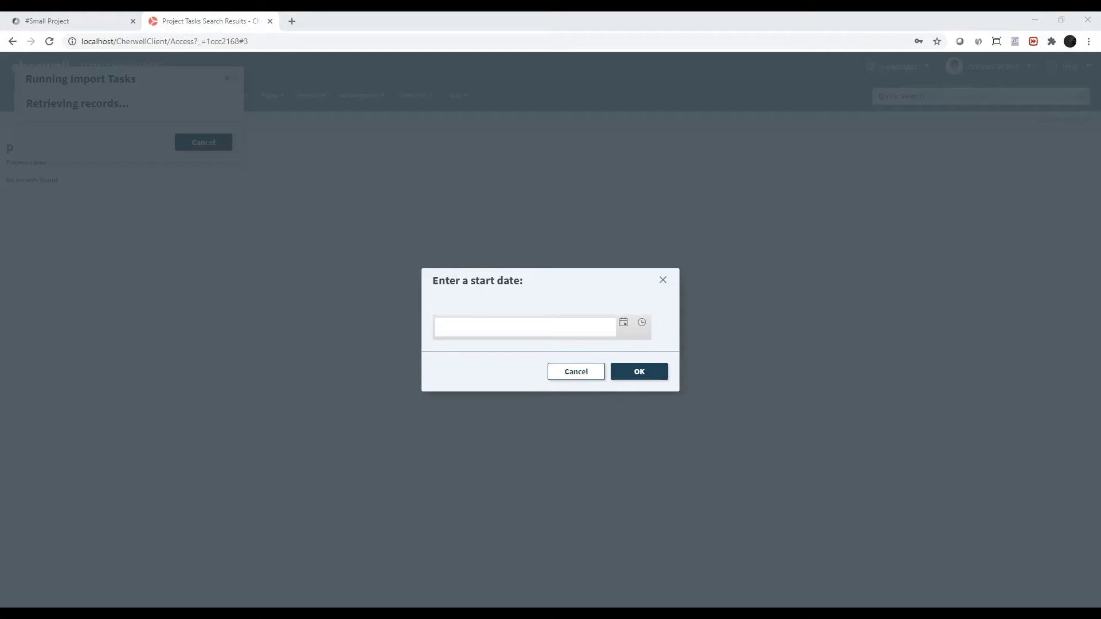
Run the Planview task import with the start date set to January 1, 2018.
{"action": "left_click", "coordinate": [624, 323]}
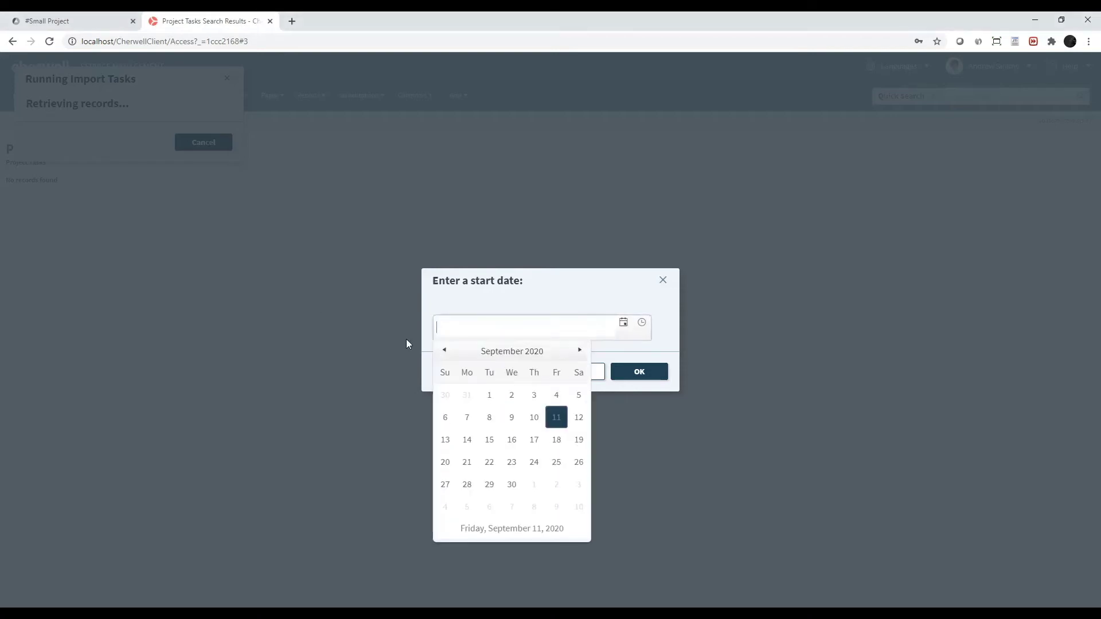
{"action": "left_click", "coordinate": [501, 359]}
{"action": "left_click", "coordinate": [444, 351]}
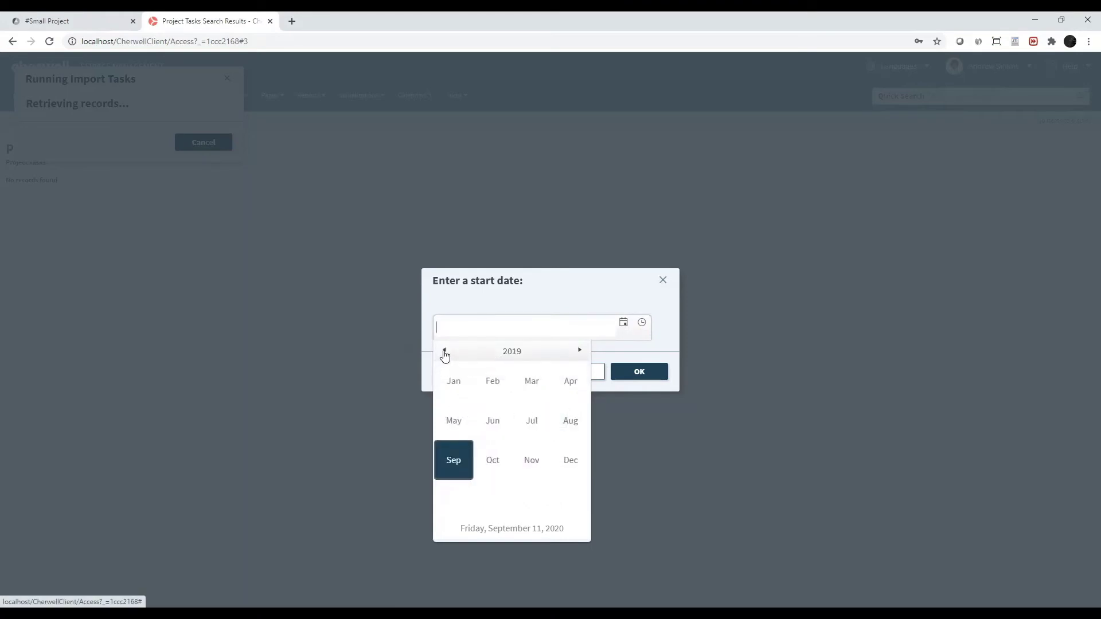
{"action": "left_click", "coordinate": [466, 388]}
{"action": "left_click", "coordinate": [466, 393]}
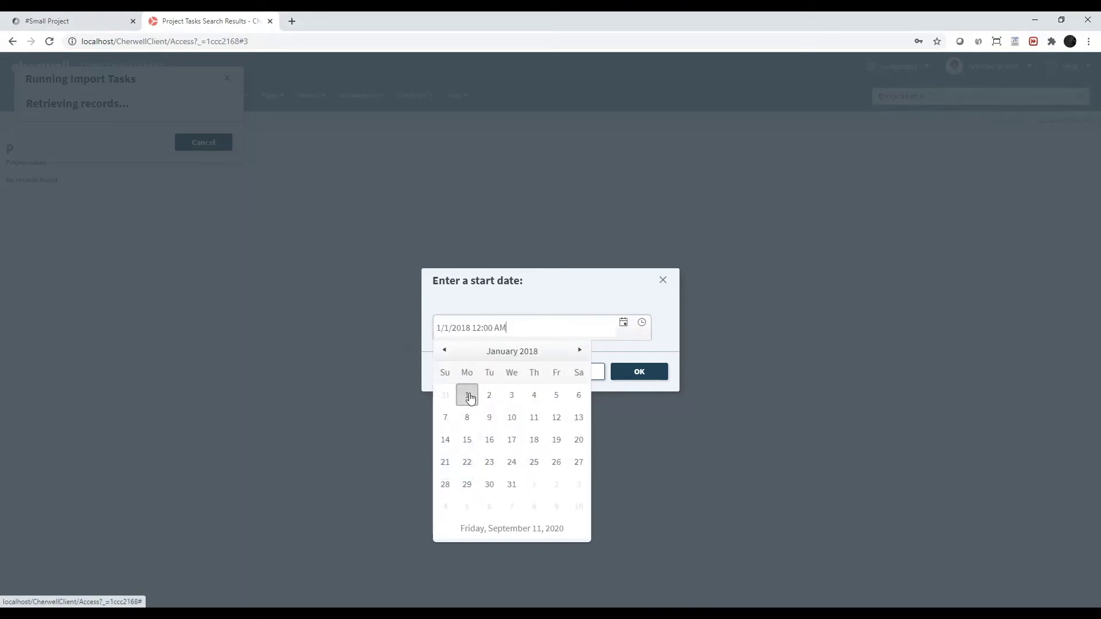
{"action": "left_click", "coordinate": [633, 372]}
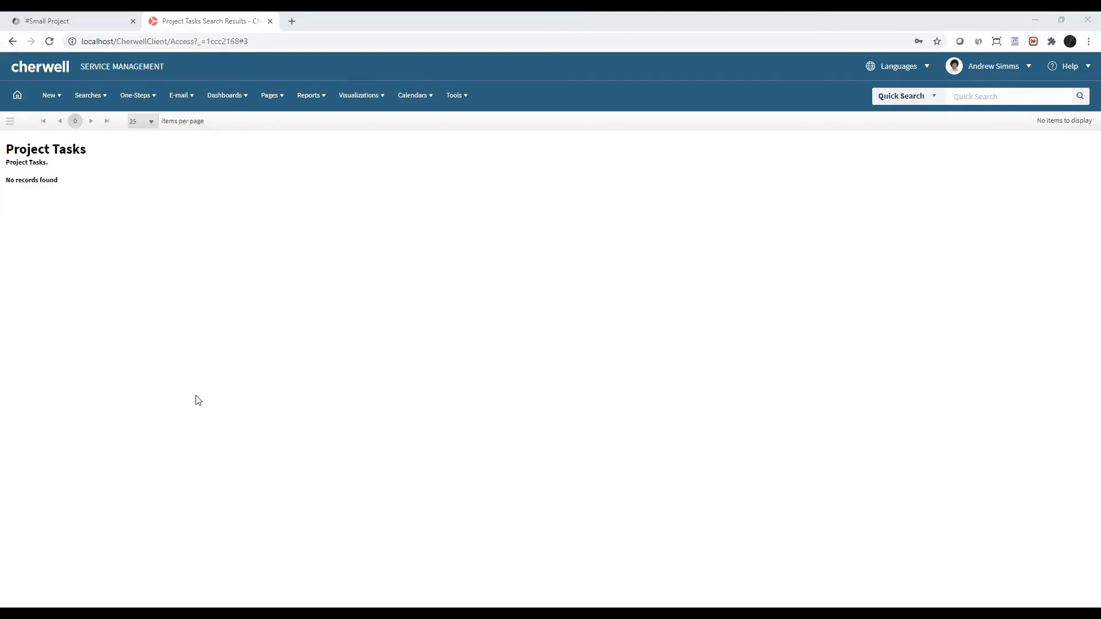
{"action": "left_click", "coordinate": [91, 15]}
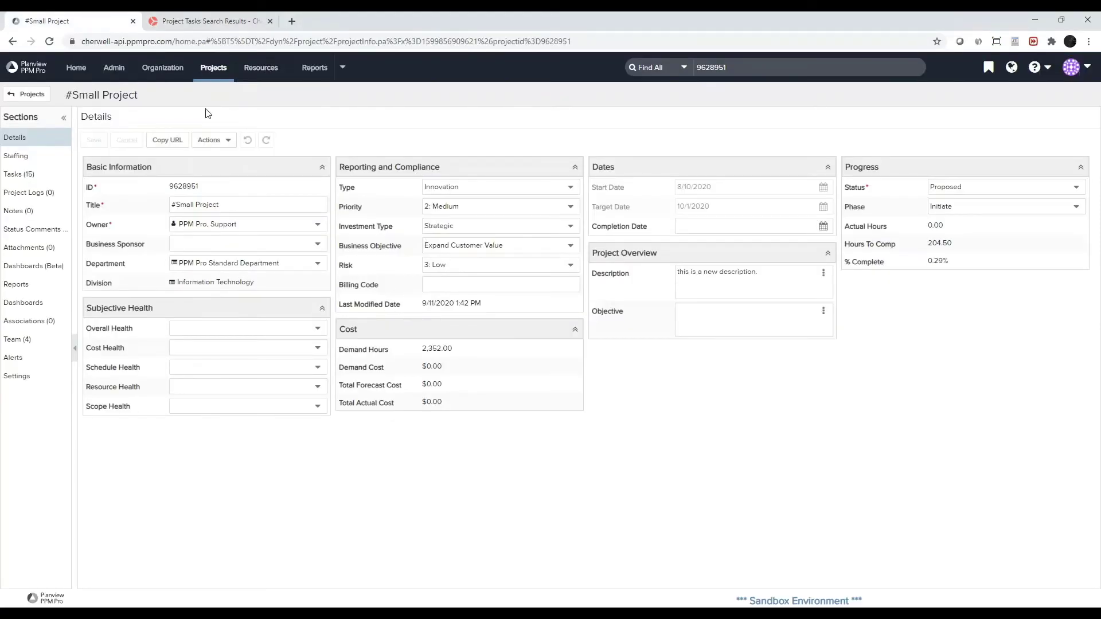
Open the Build and Unit Test - 1 task in Planview and review its Scheduling assignments.
{"action": "left_click", "coordinate": [23, 173]}
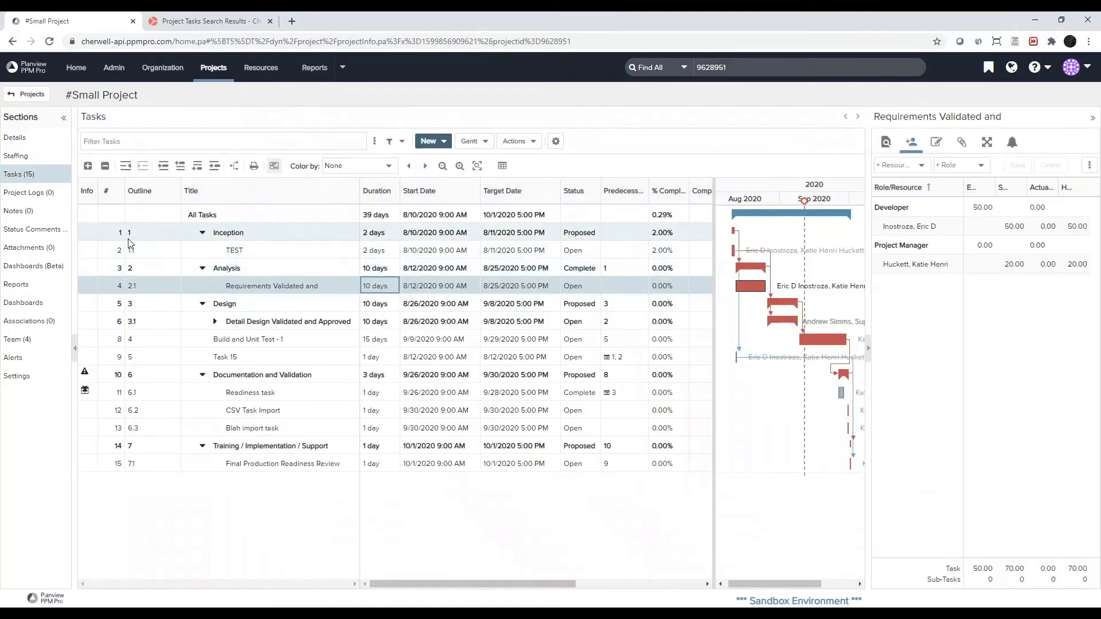
{"action": "left_click", "coordinate": [237, 339]}
{"action": "right_click", "coordinate": [238, 339]}
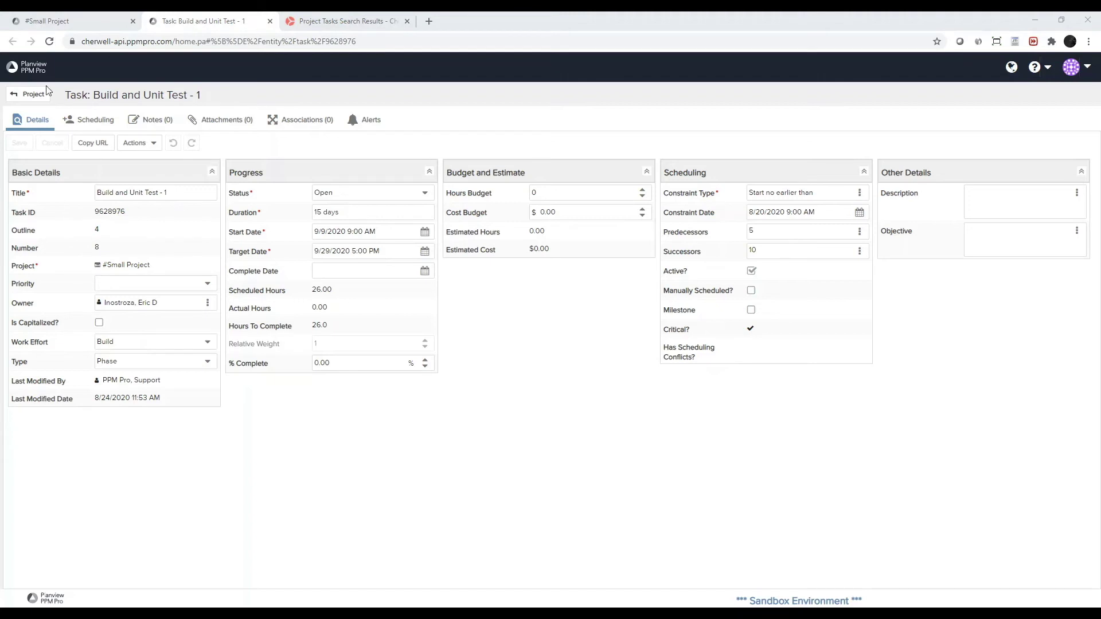
{"action": "left_click", "coordinate": [101, 125]}
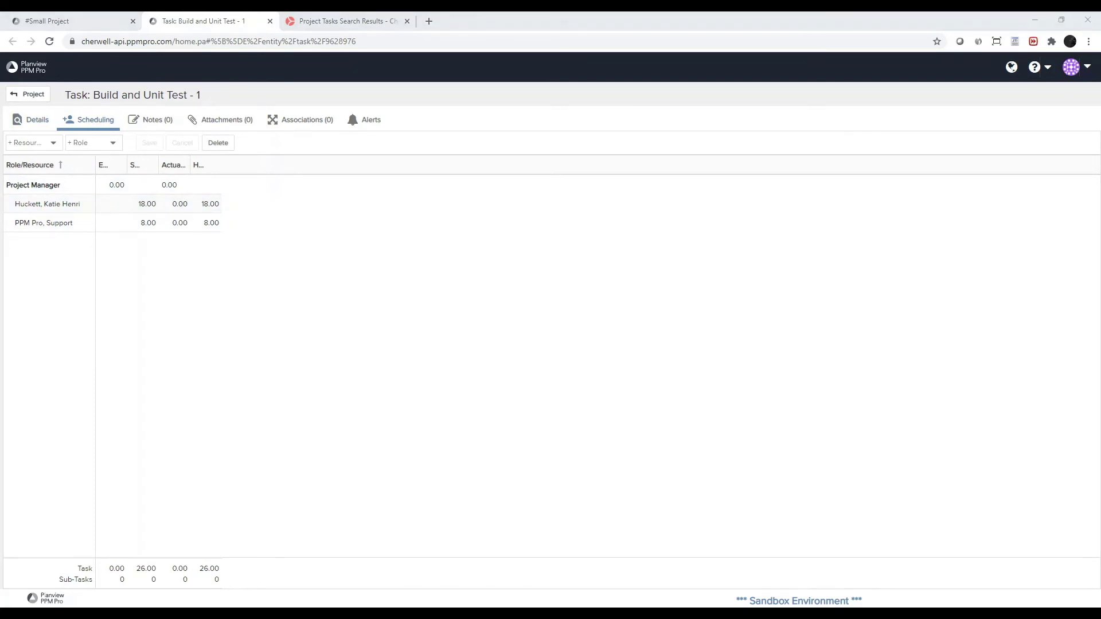
{"action": "left_click", "coordinate": [372, 24]}
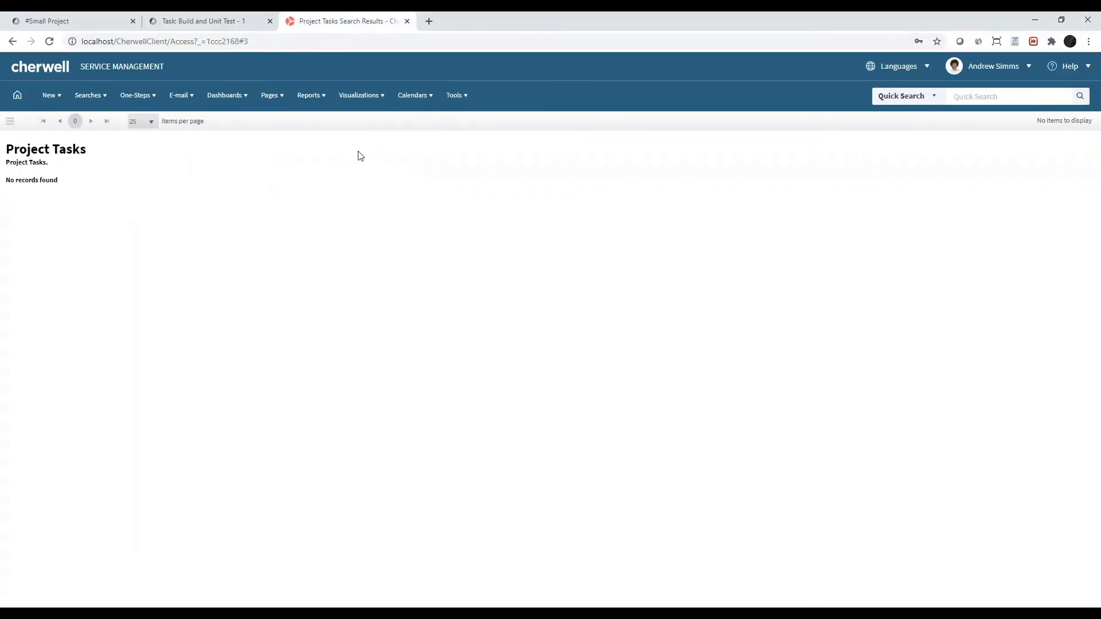
Run the Work Item search Global > Planview > Project Tasks, listing the 10 imported tasks.
{"action": "left_click", "coordinate": [95, 101]}
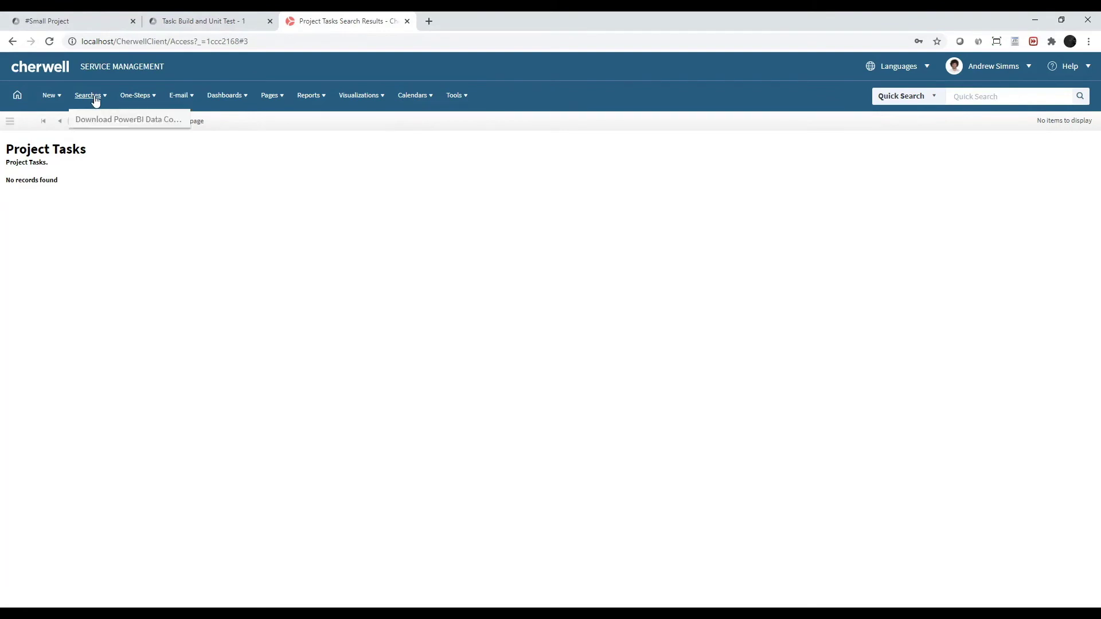
{"action": "left_click", "coordinate": [96, 118]}
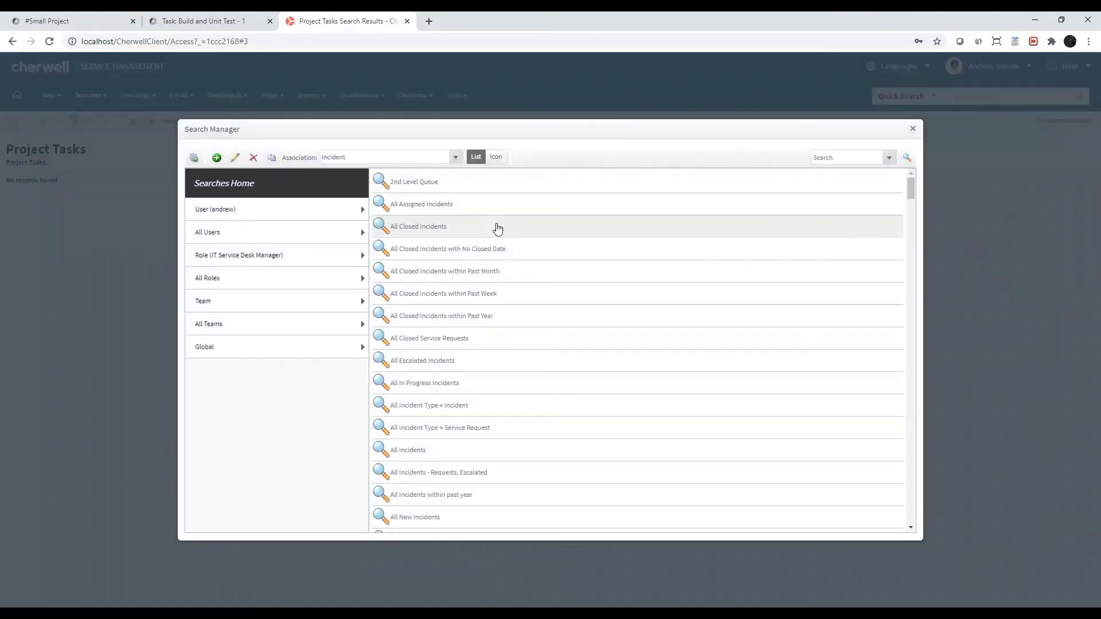
{"action": "left_click", "coordinate": [404, 155]}
{"action": "scroll", "coordinate": [458, 241], "scroll_direction": "down", "scroll_amount": 2}
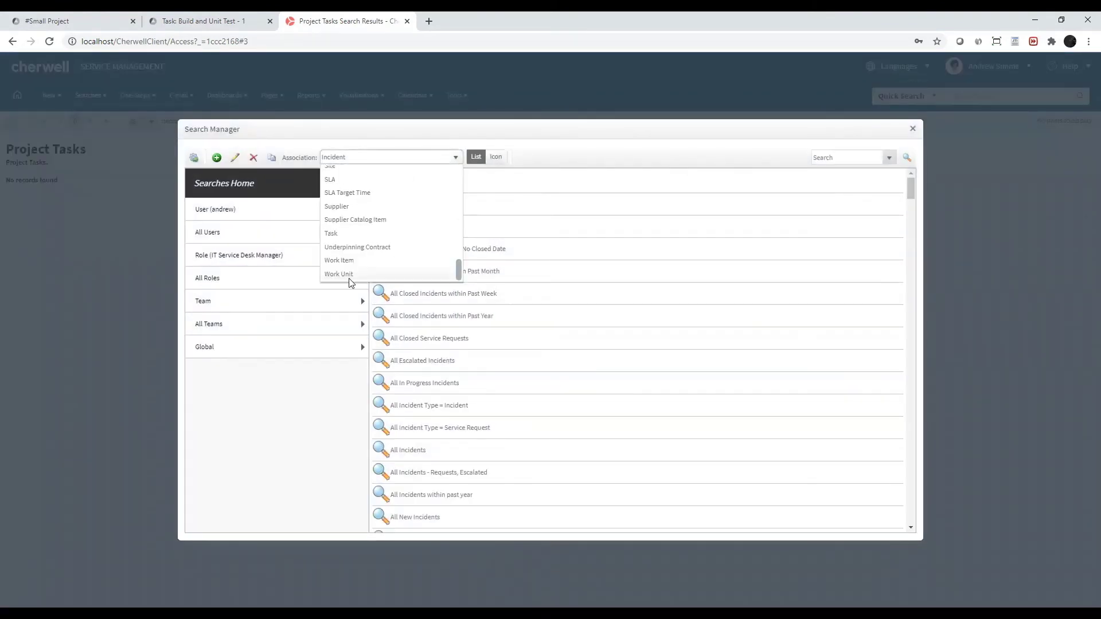
{"action": "left_click", "coordinate": [342, 261]}
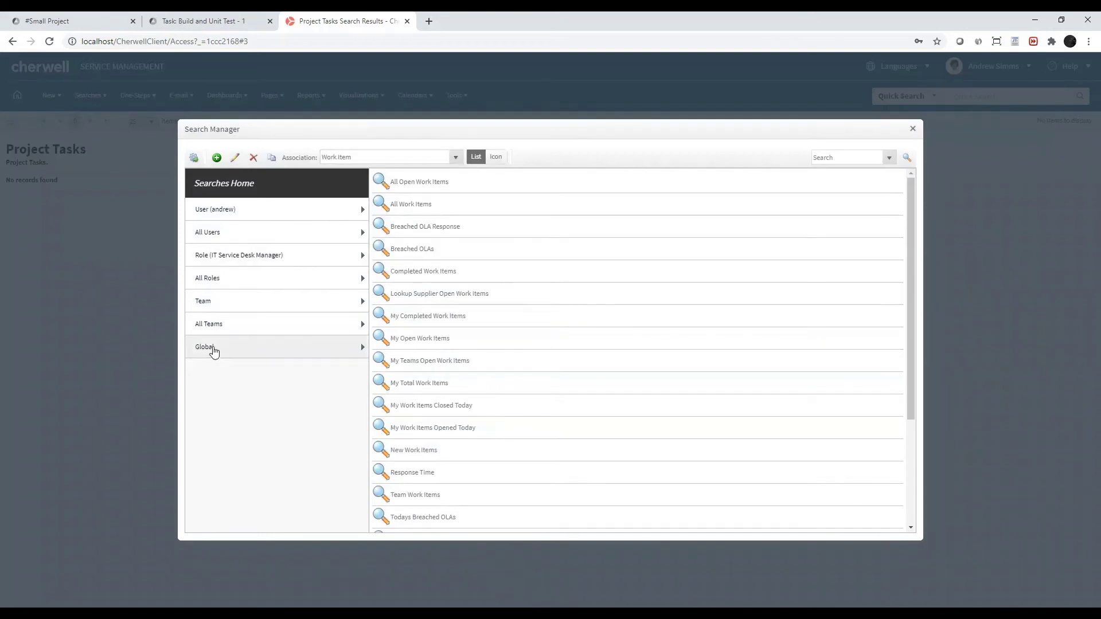
{"action": "left_click", "coordinate": [212, 349]}
{"action": "left_click", "coordinate": [207, 236]}
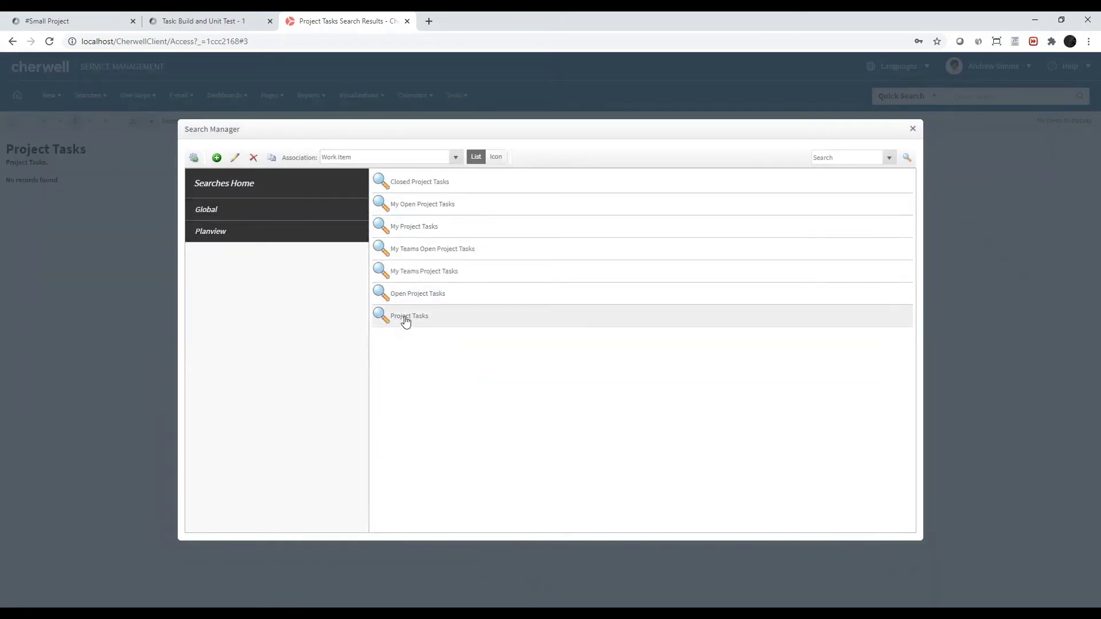
{"action": "double_click", "coordinate": [405, 319]}
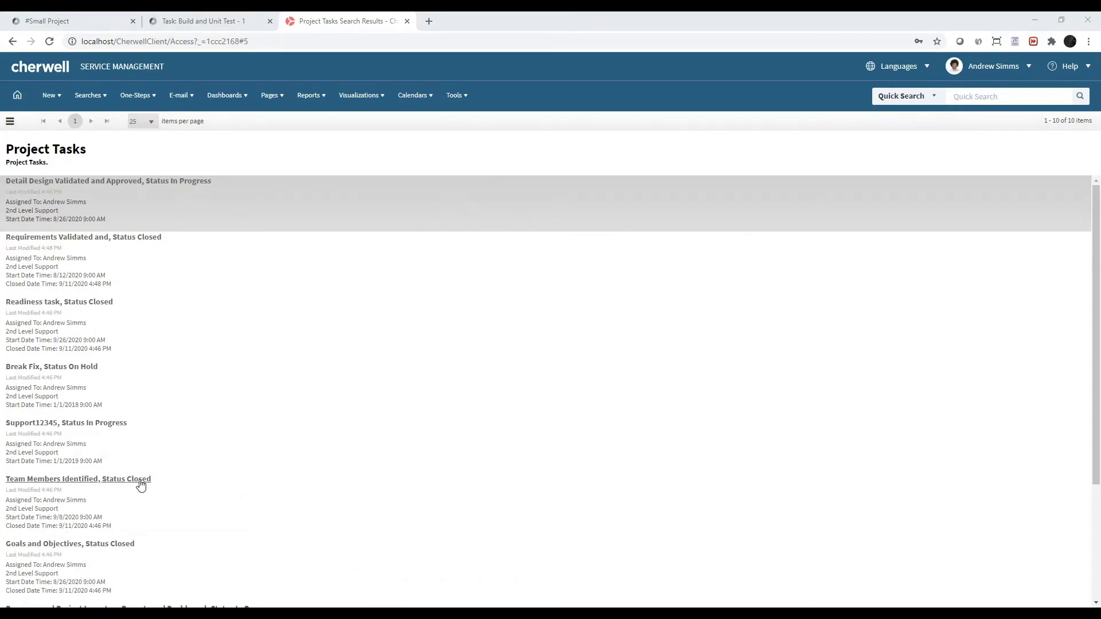
{"action": "left_click", "coordinate": [109, 427]}
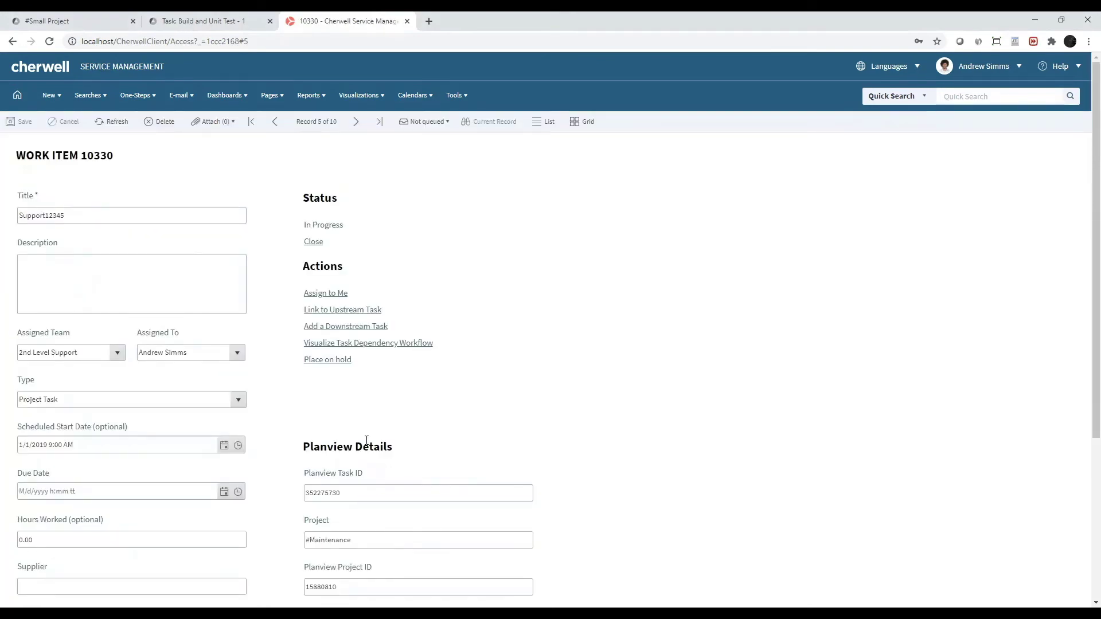
Set Support12345's description to 'this is done.' and start closing the work item.
{"action": "scroll", "coordinate": [479, 356], "scroll_direction": "down", "scroll_amount": 1}
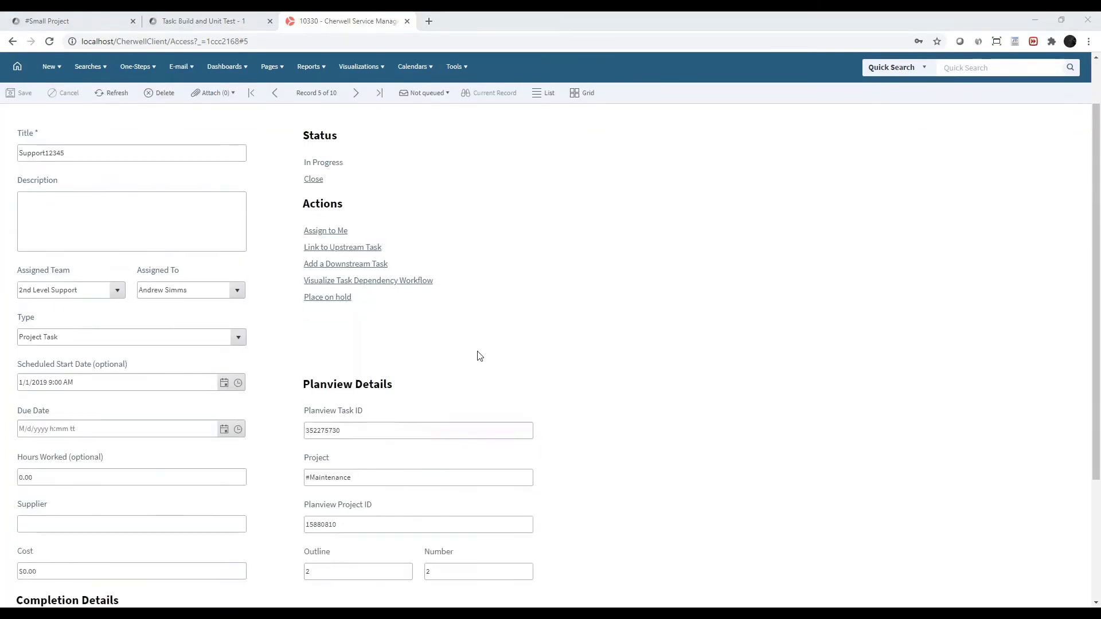
{"action": "scroll", "coordinate": [480, 356], "scroll_direction": "down", "scroll_amount": 2}
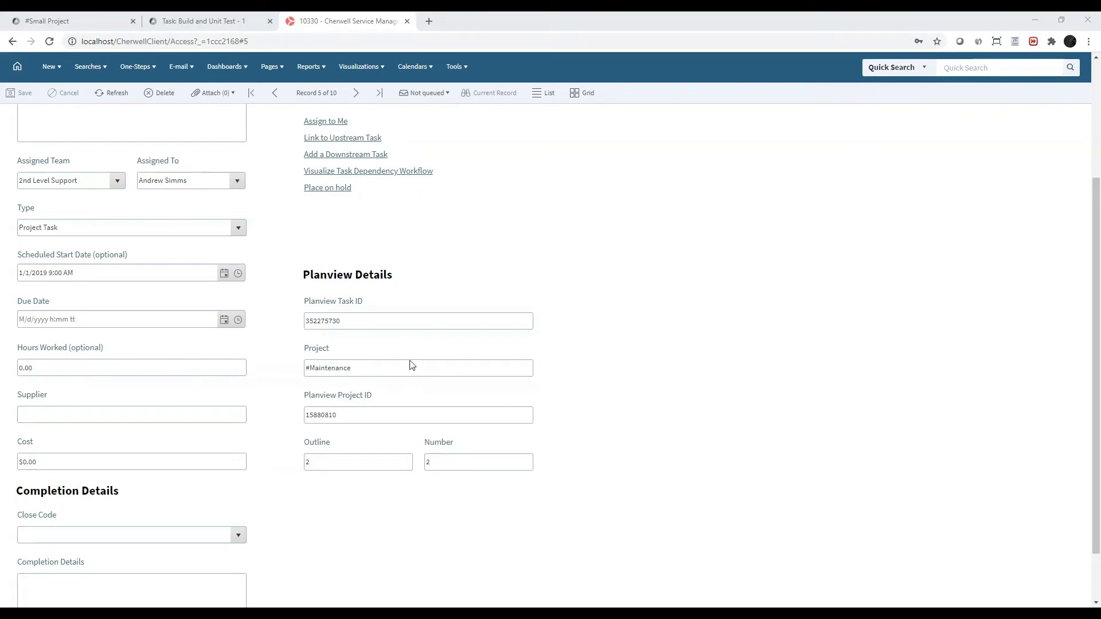
{"action": "scroll", "coordinate": [588, 367], "scroll_direction": "up", "scroll_amount": 2}
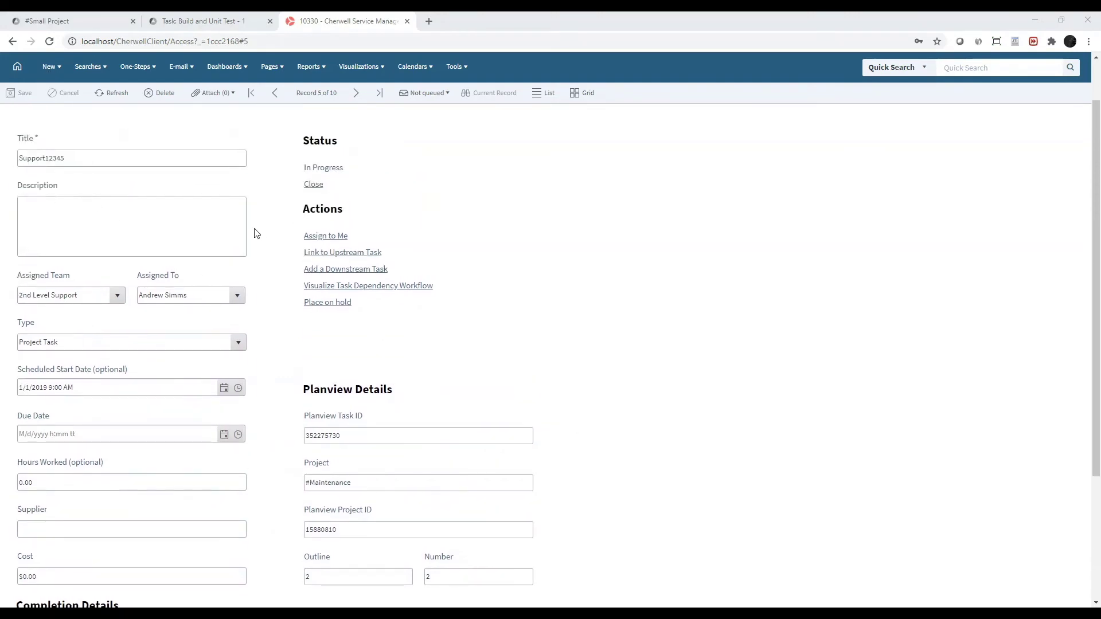
{"action": "left_click", "coordinate": [68, 210]}
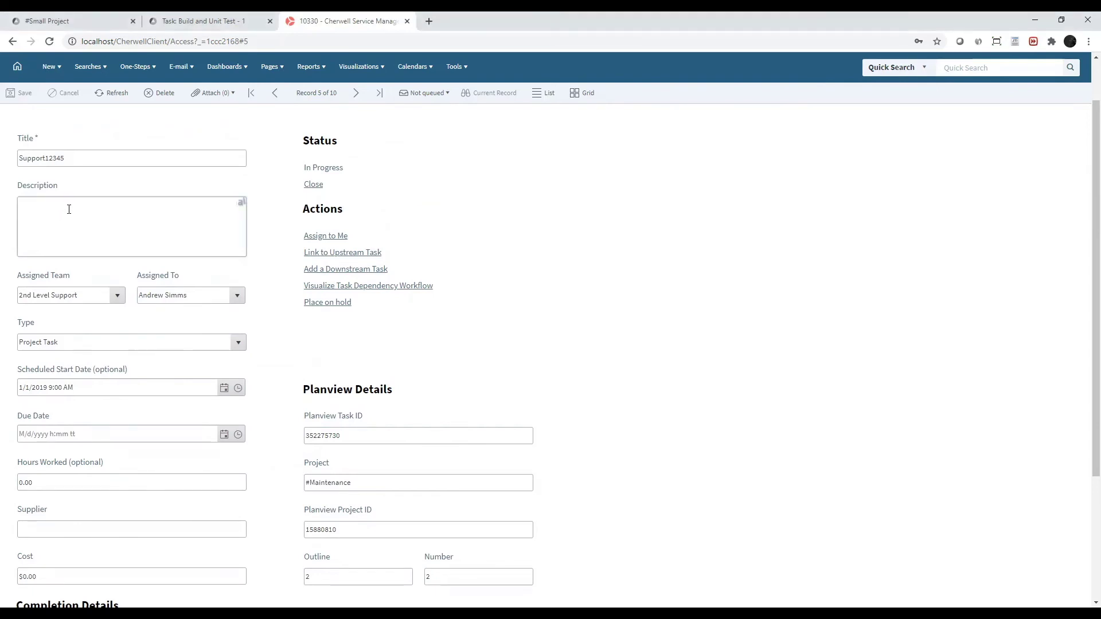
{"action": "type", "text": "this is done."}
{"action": "left_click", "coordinate": [313, 184]}
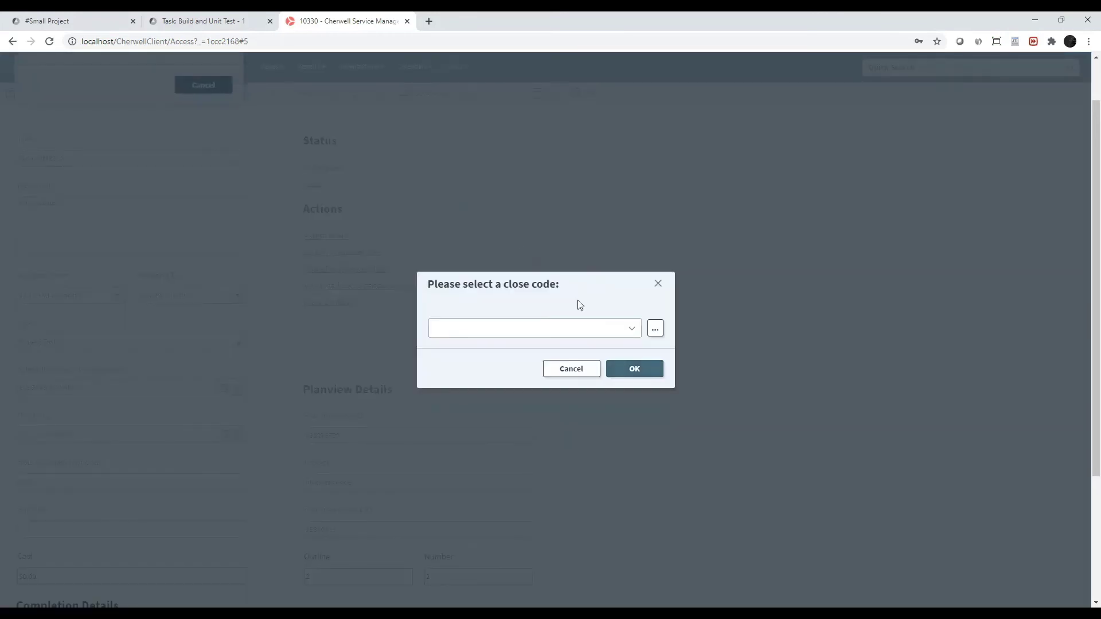
Close Support12345 with close code Completed and copy its Planview Task ID 352275730.
{"action": "left_click", "coordinate": [632, 335]}
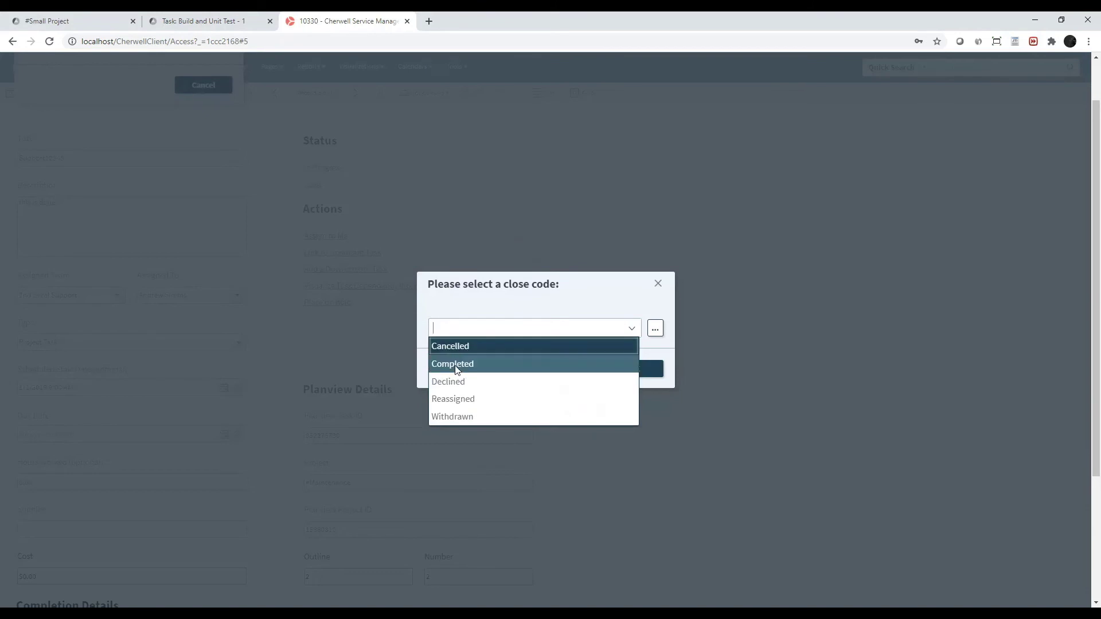
{"action": "left_click", "coordinate": [474, 364]}
{"action": "left_click", "coordinate": [633, 369]}
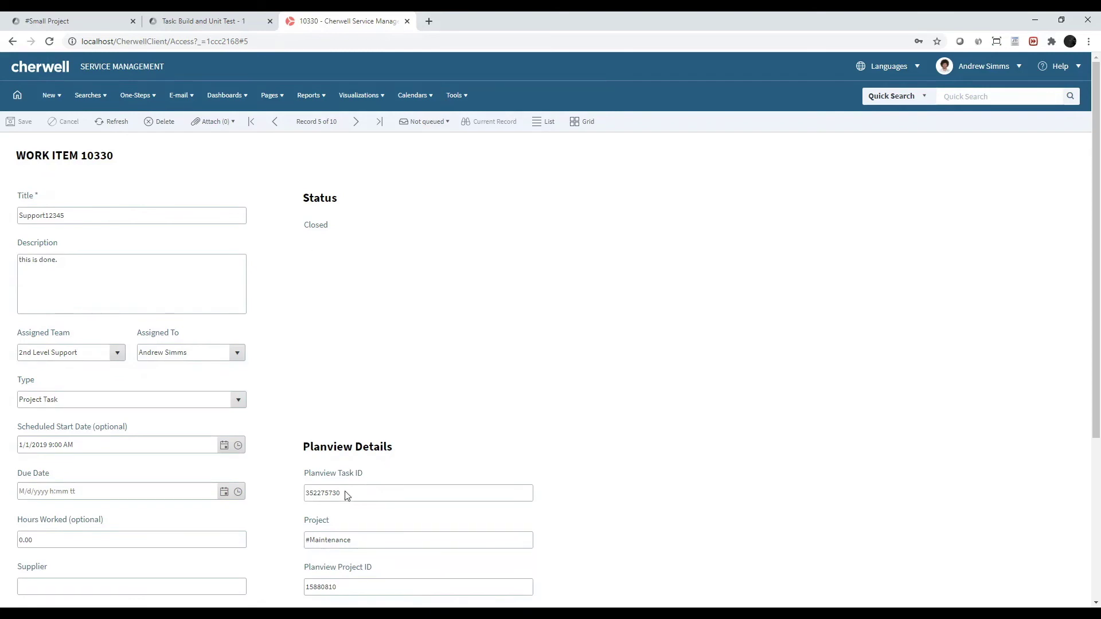
{"action": "left_click_drag", "start_coordinate": [349, 497], "coordinate": [290, 501]}
{"action": "key", "text": "ctrl+c"}
Find task 352275730 in Planview to confirm Support12345 synced as Complete with 'this is done.'.
{"action": "left_click", "coordinate": [102, 22]}
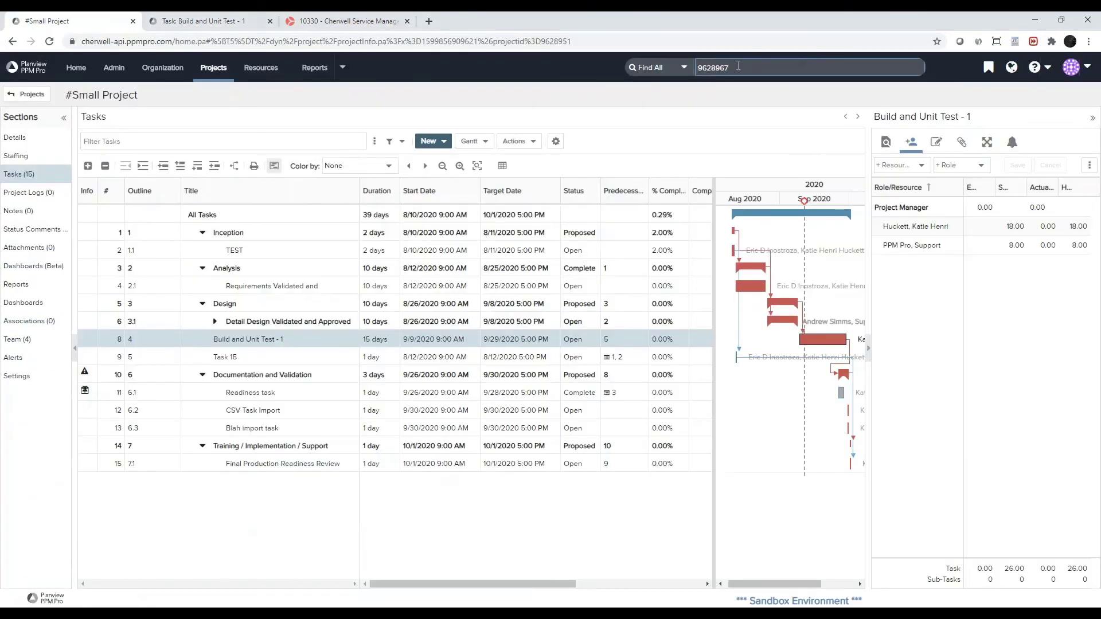
{"action": "key", "text": "ctrl+v"}
{"action": "key", "text": "Return"}
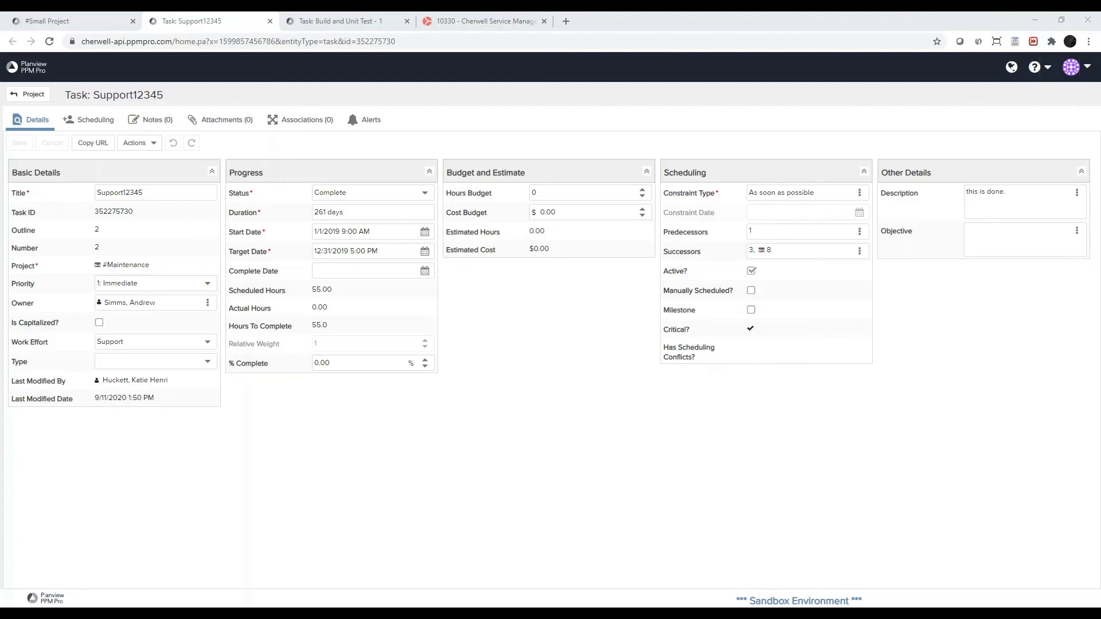
{"action": "key", "text": "ctrl+4"}
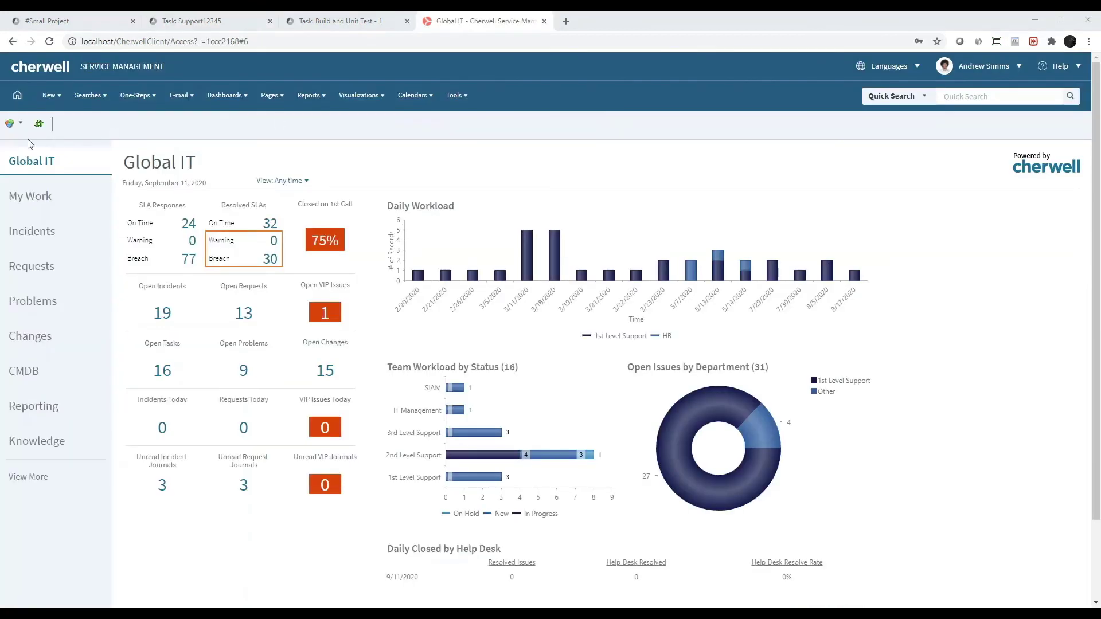
Open the Default Dashboards' My Work with Project Tasks and then work item 10326.
{"action": "left_click", "coordinate": [26, 476]}
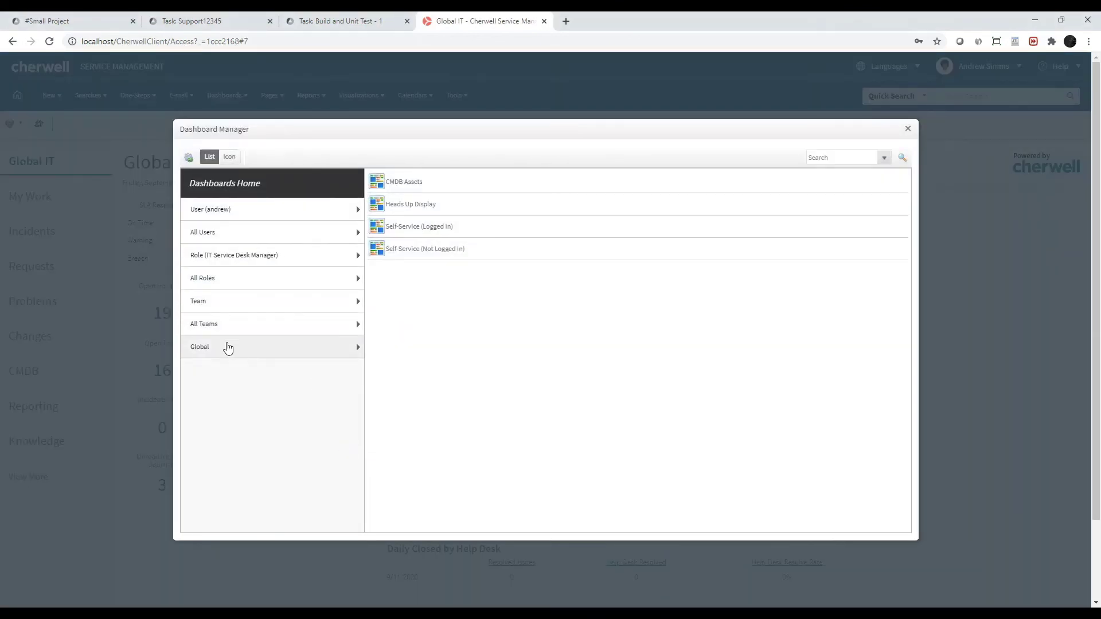
{"action": "left_click", "coordinate": [201, 352]}
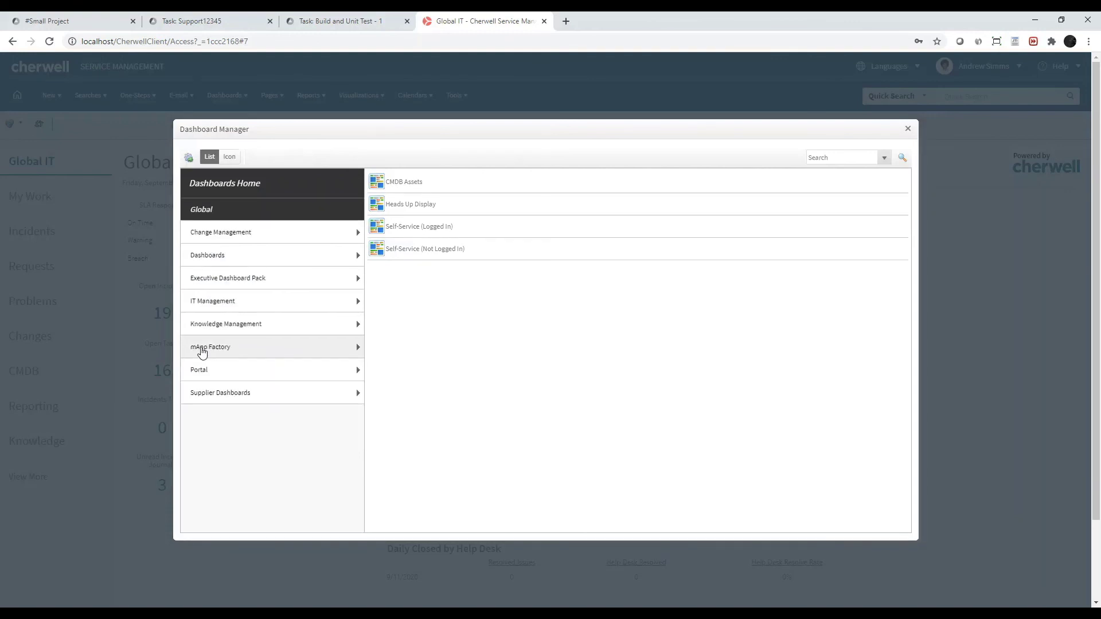
{"action": "left_click", "coordinate": [260, 258]}
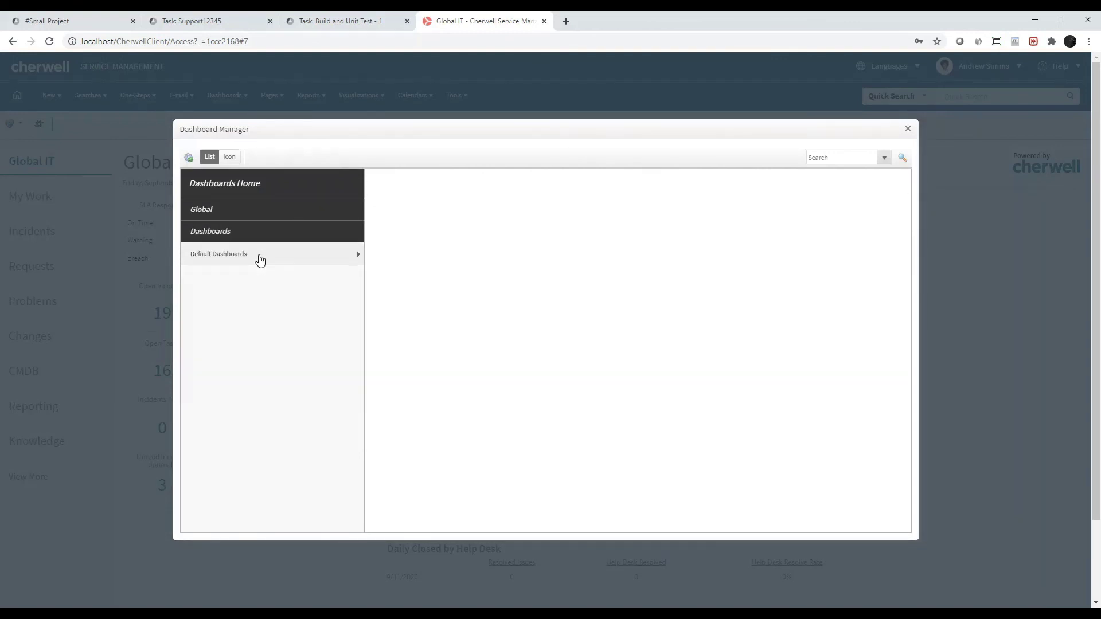
{"action": "left_click", "coordinate": [253, 255]}
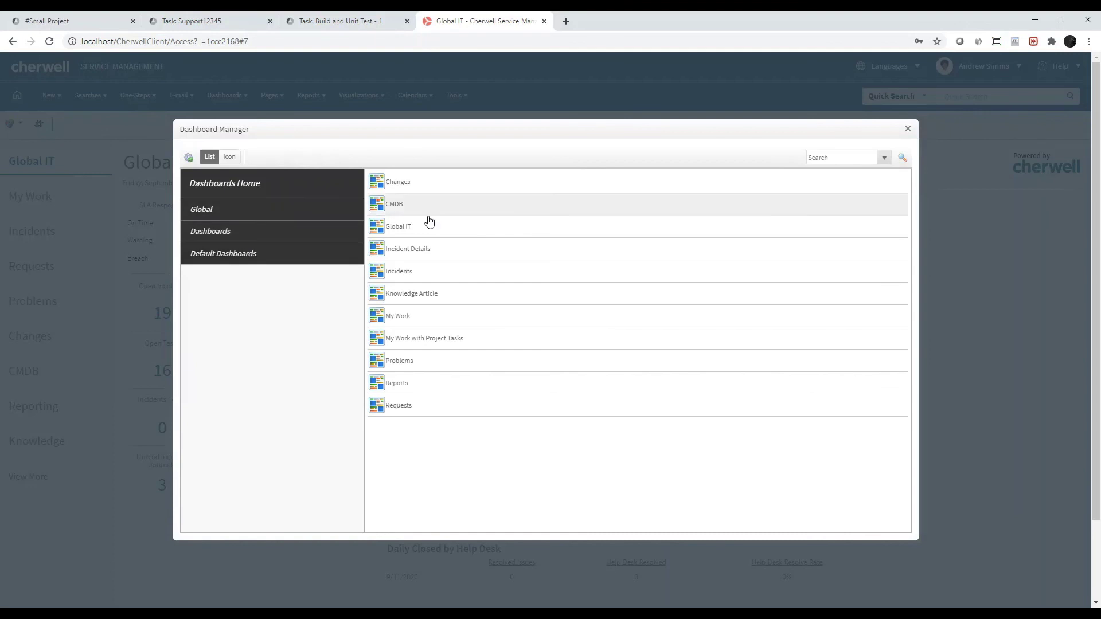
{"action": "double_click", "coordinate": [452, 341]}
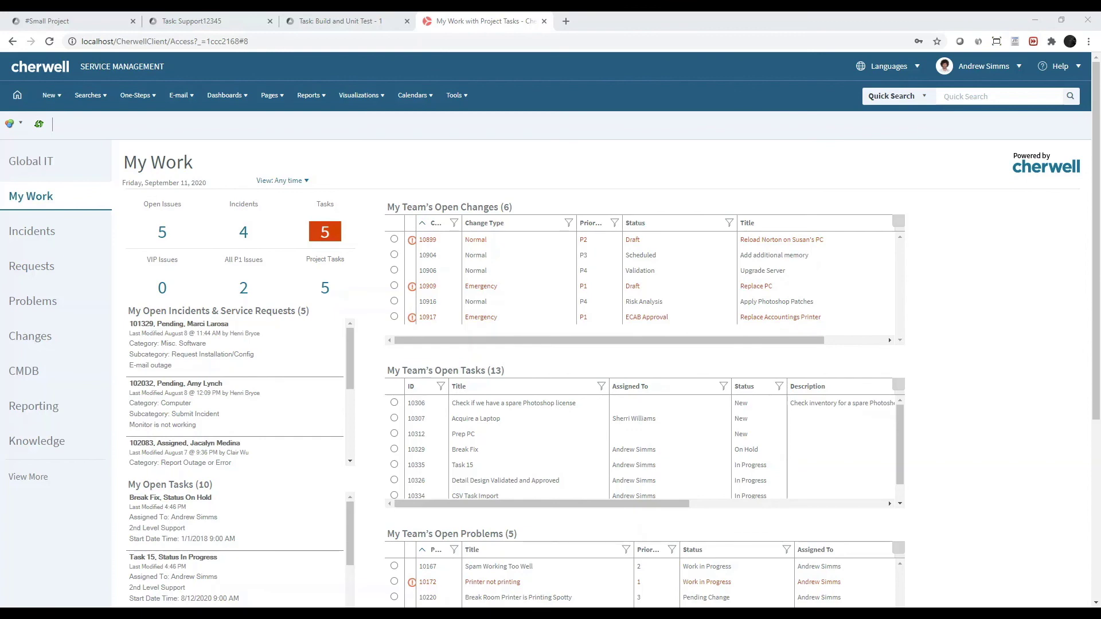
{"action": "scroll", "coordinate": [440, 419], "scroll_direction": "down", "scroll_amount": 5}
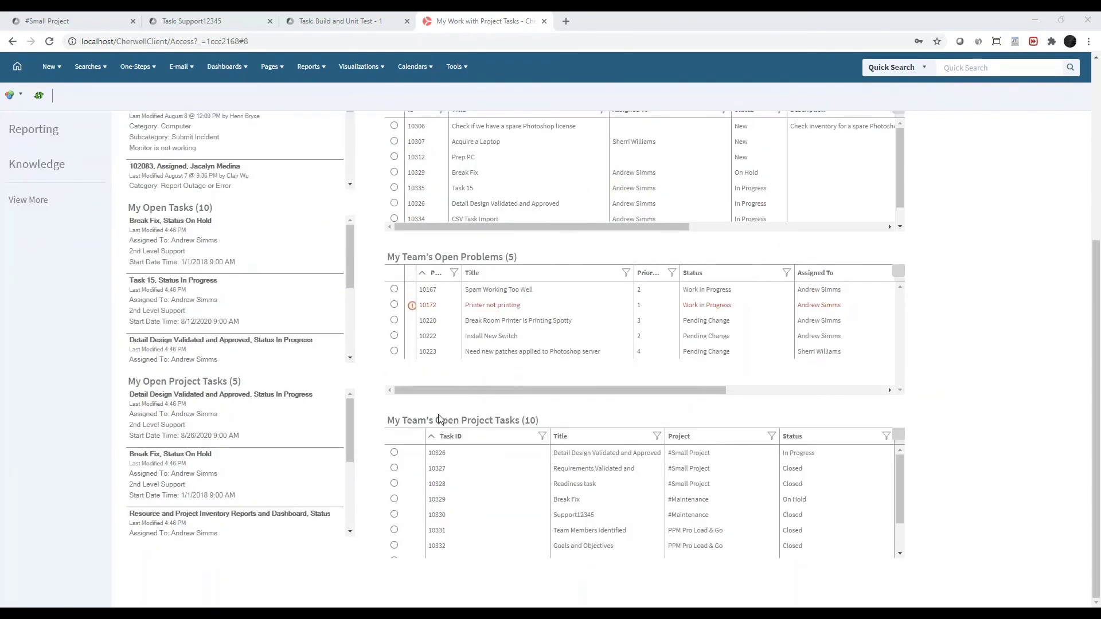
{"action": "double_click", "coordinate": [436, 454]}
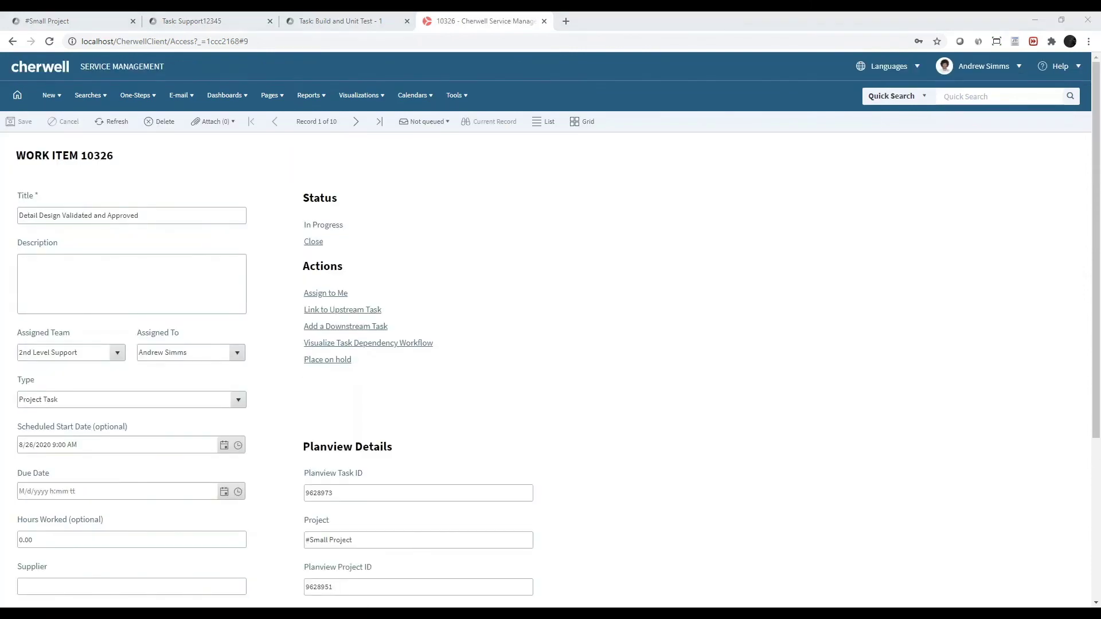